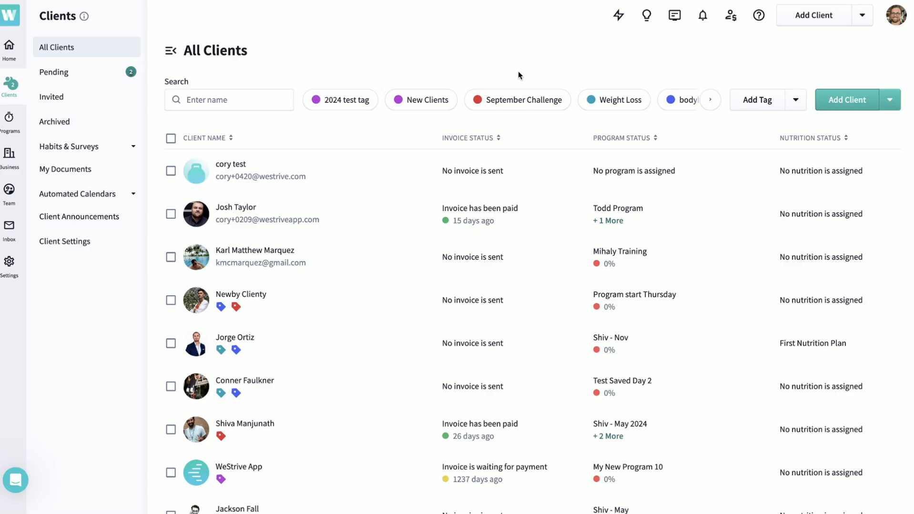
- Add a client from the All Clients page by entering the client's e-mail address and saving the invite
left_click(168, 52)
left_click(49, 52)
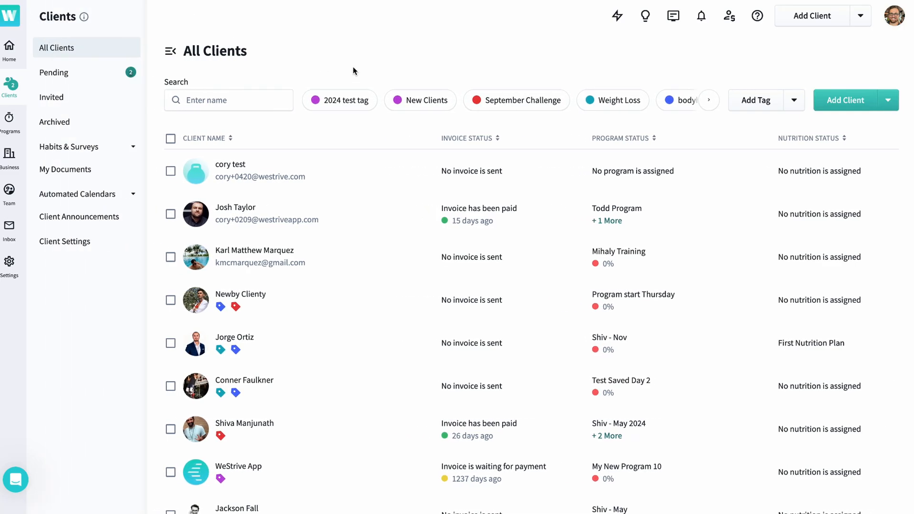
left_click(829, 101)
left_click(444, 259)
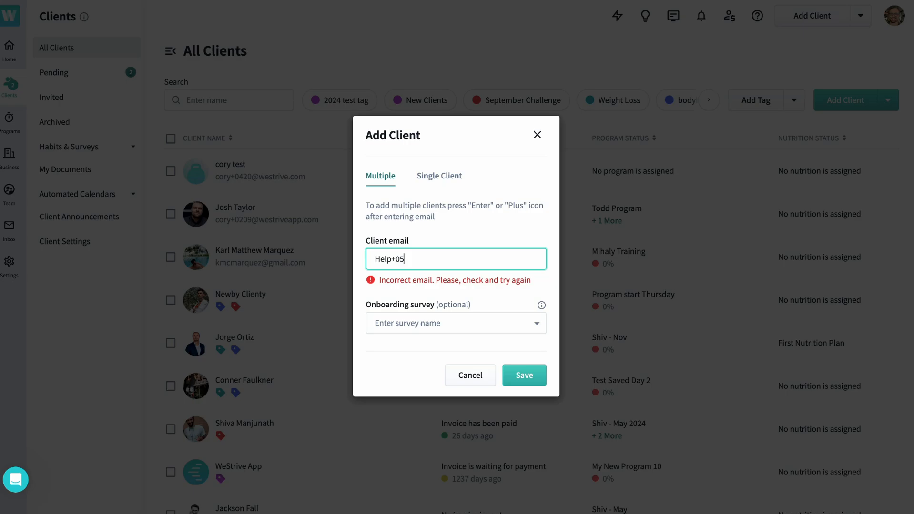
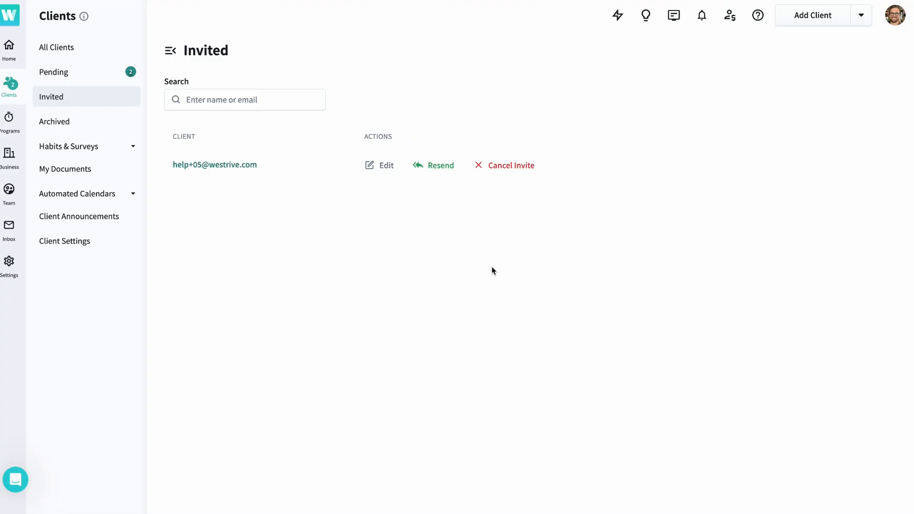
- Edit the invited client, enter the client's first and last name, and save
left_click(383, 175)
left_click(393, 214)
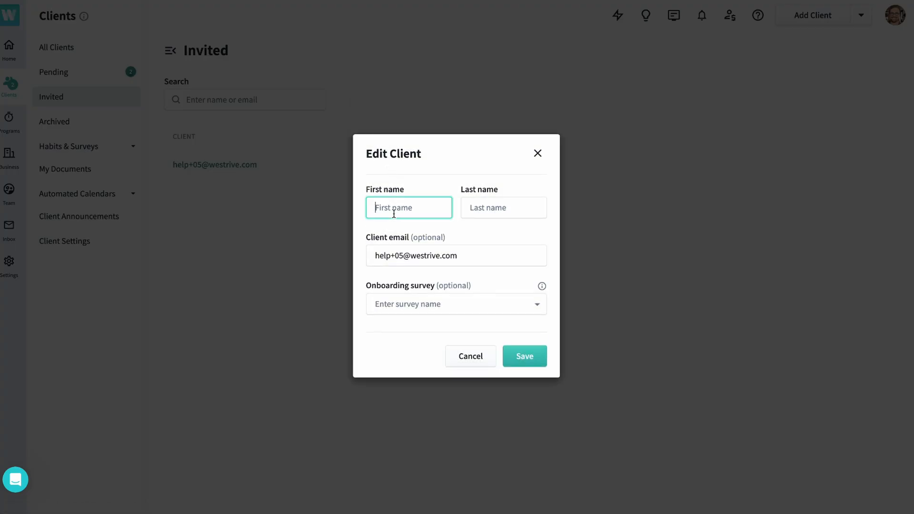
key("Tab")
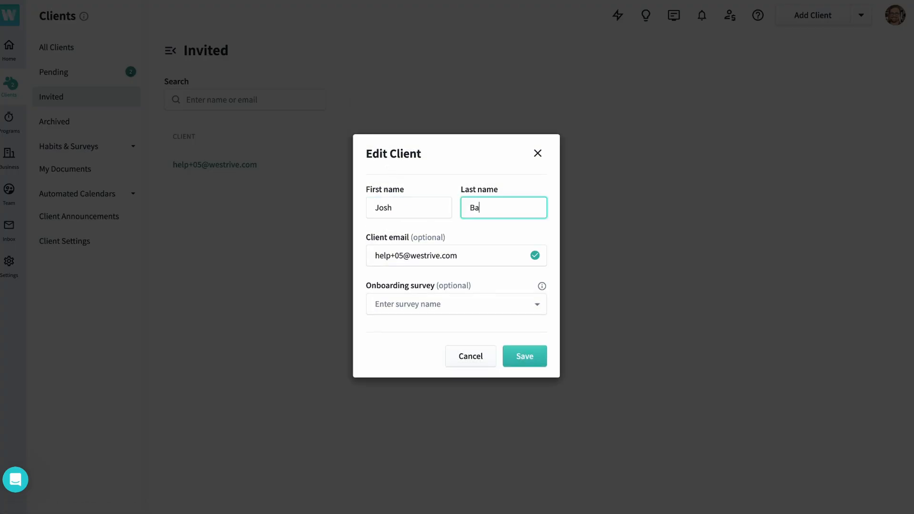
left_click(525, 355)
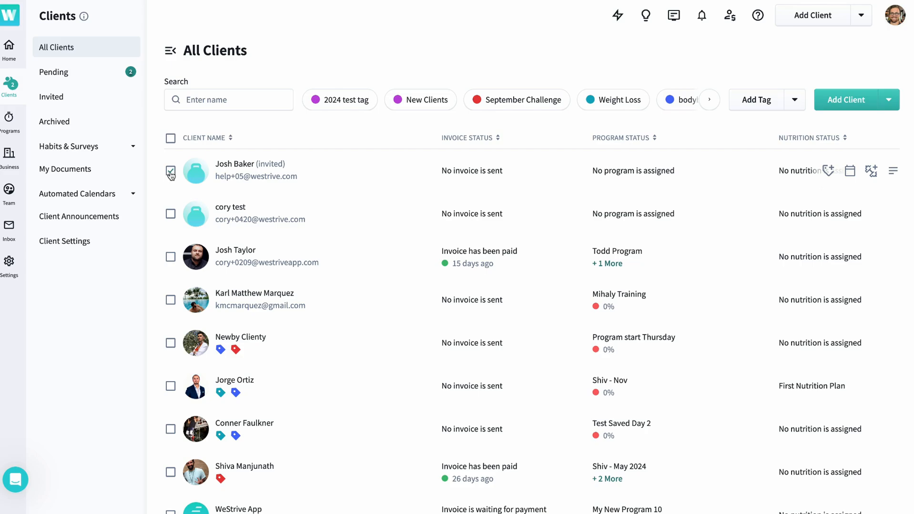
- Tag the first, second, fourth and fifth clients in the All Clients list with September Challenge
left_click(171, 172)
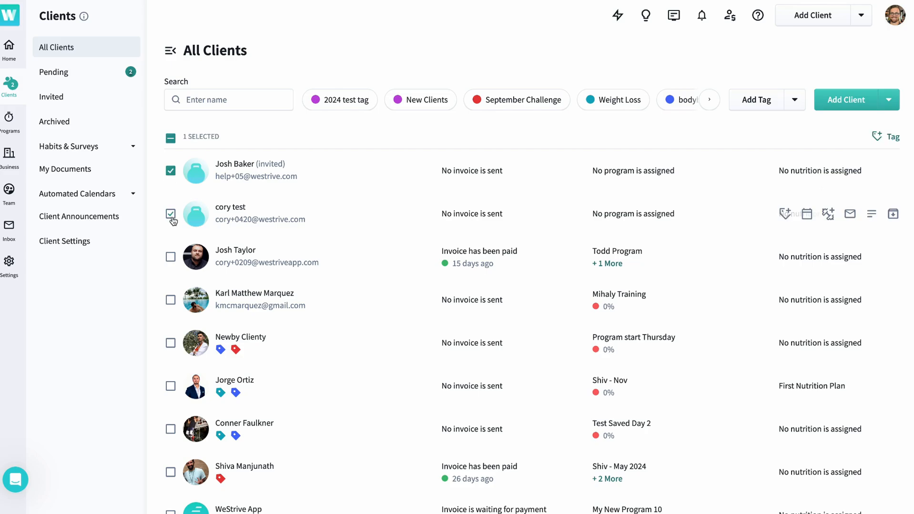
left_click(171, 215)
left_click(170, 300)
left_click(170, 344)
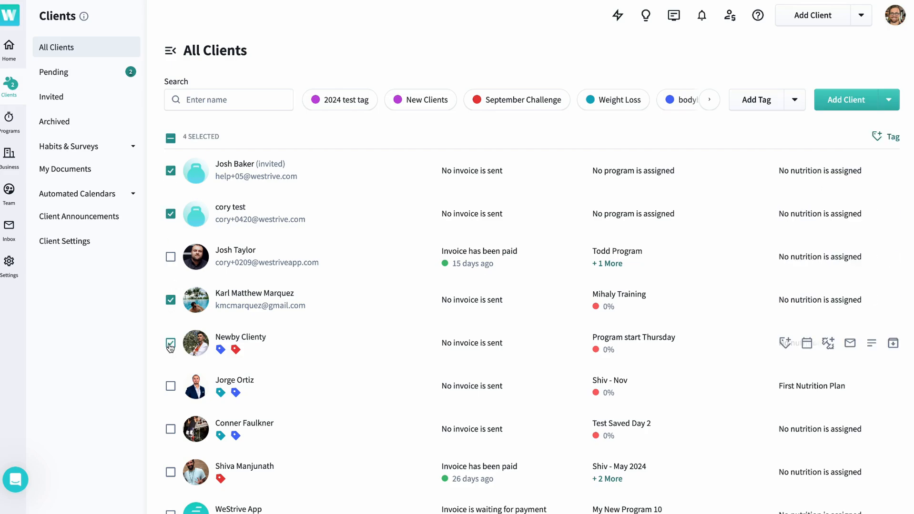
left_click(893, 137)
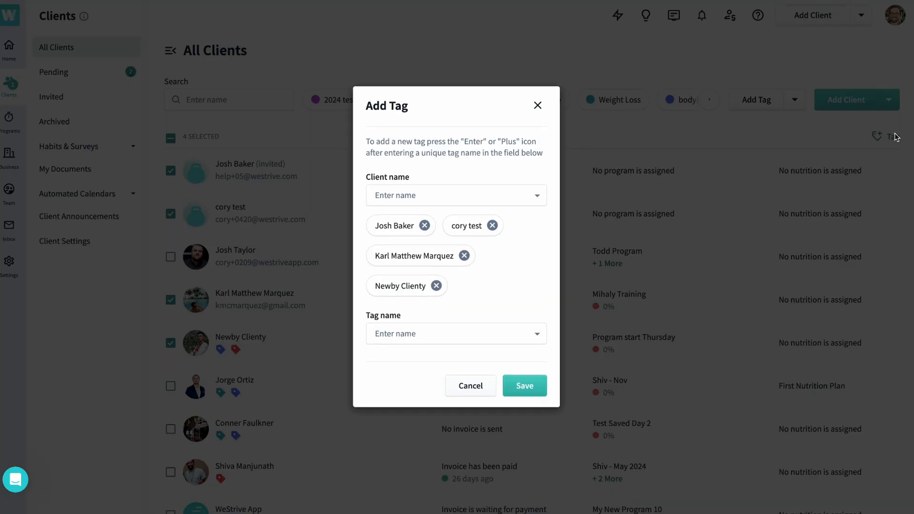
left_click(418, 334)
left_click(422, 420)
left_click(511, 307)
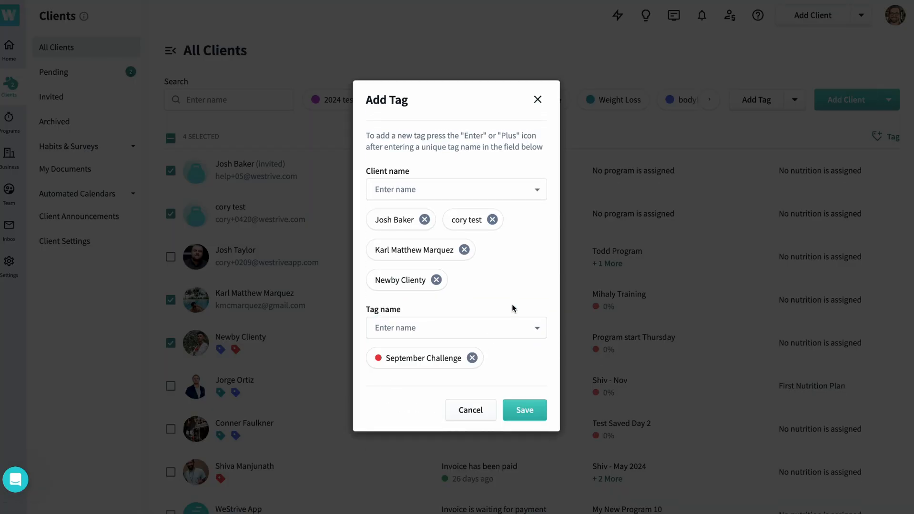
- On the dashboard of the client assigned March Fitness Plan, add the client note "Need to work on squat form this week"
scroll(205, 429, "down", 3)
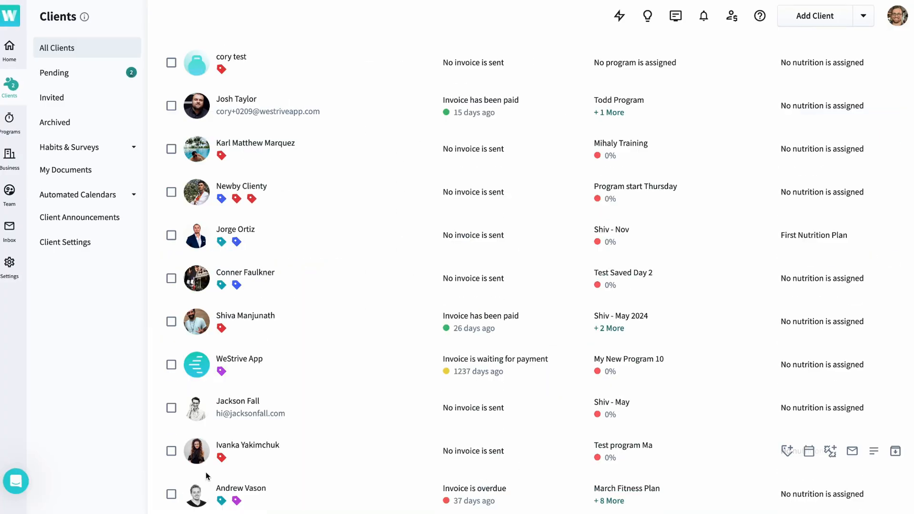
left_click(197, 501)
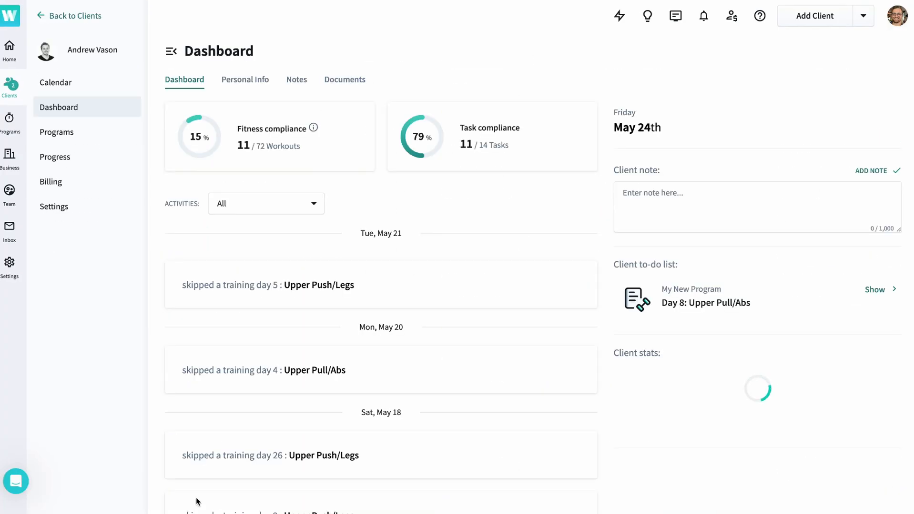
mouse_move(314, 134)
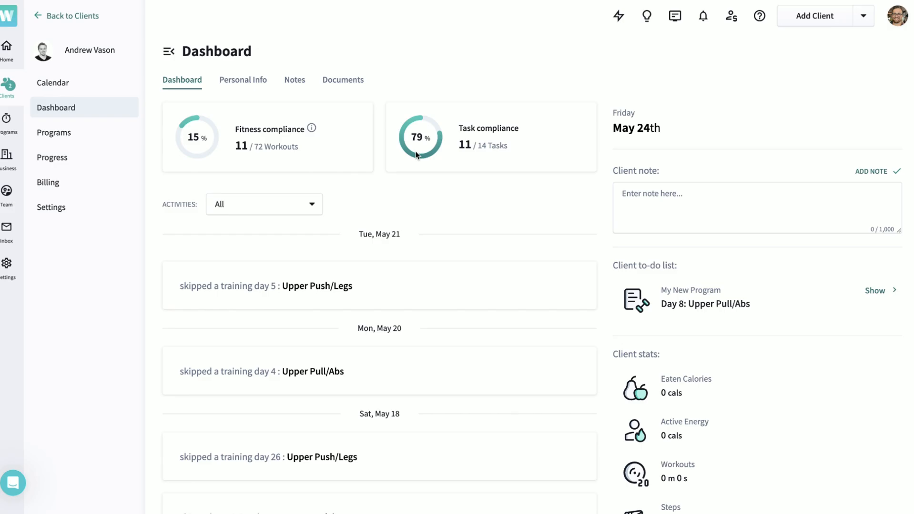
left_click(637, 206)
type("N")
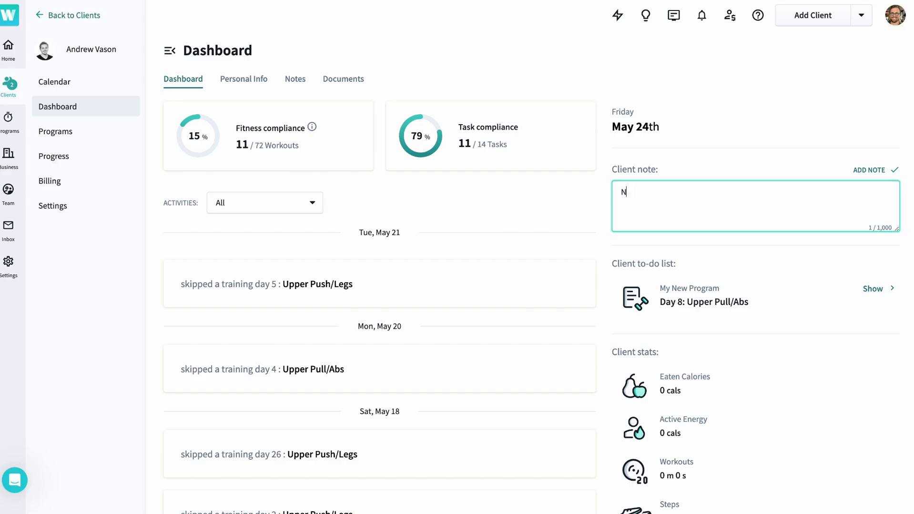
type("eed to work on squat form this week")
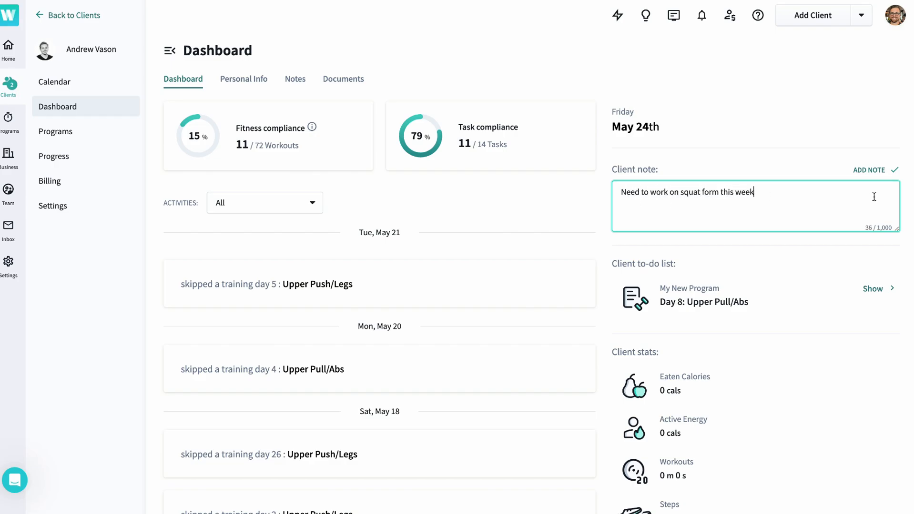
left_click(869, 170)
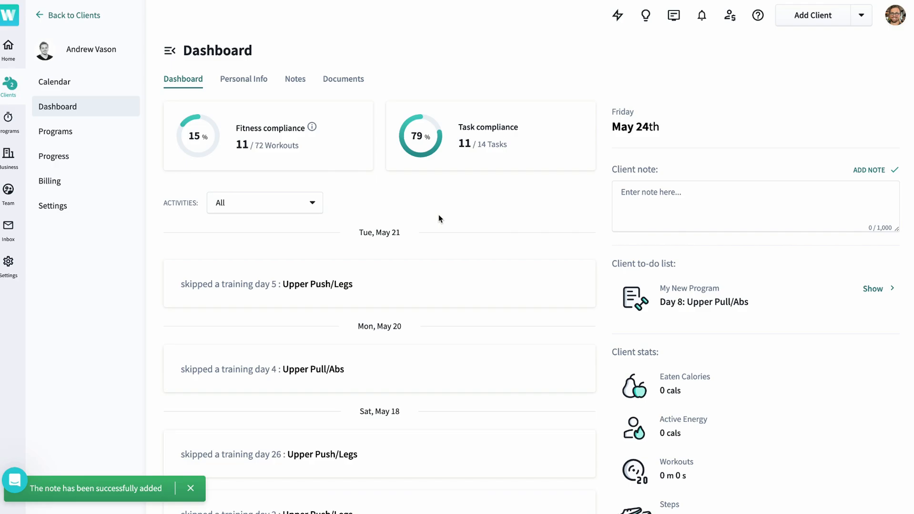
- Examine the activity filter options on the client's dashboard
scroll(439, 218, "down", 1)
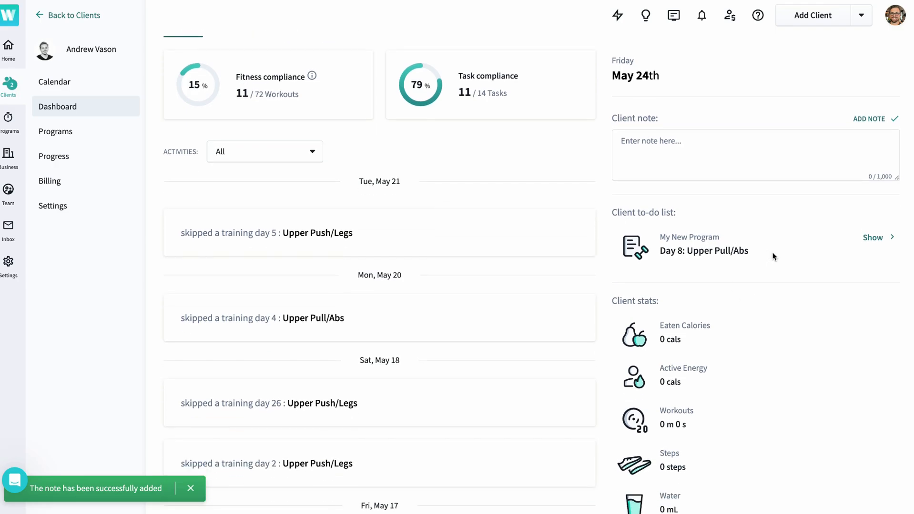
left_click(284, 158)
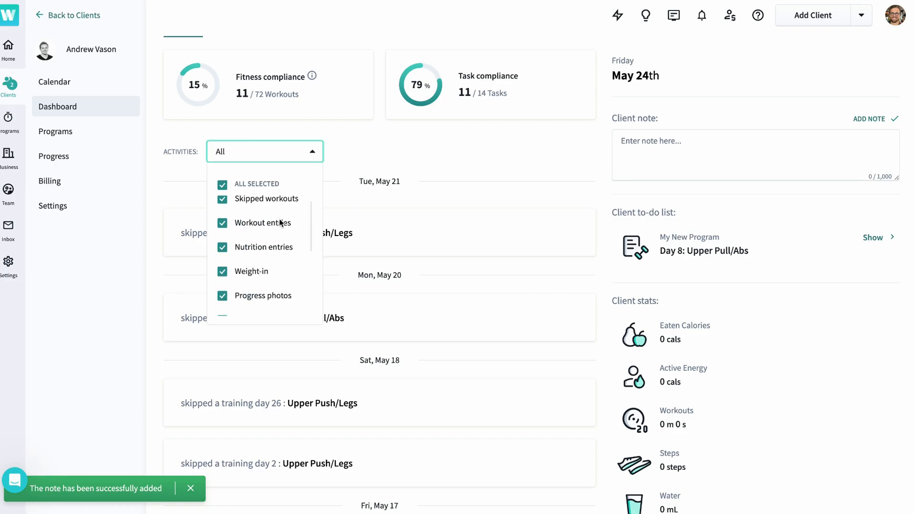
- Add Tuesday, Wednesday and Thursday to the repeat days of the client's 3000-calorie nutrition goal
left_click(792, 403)
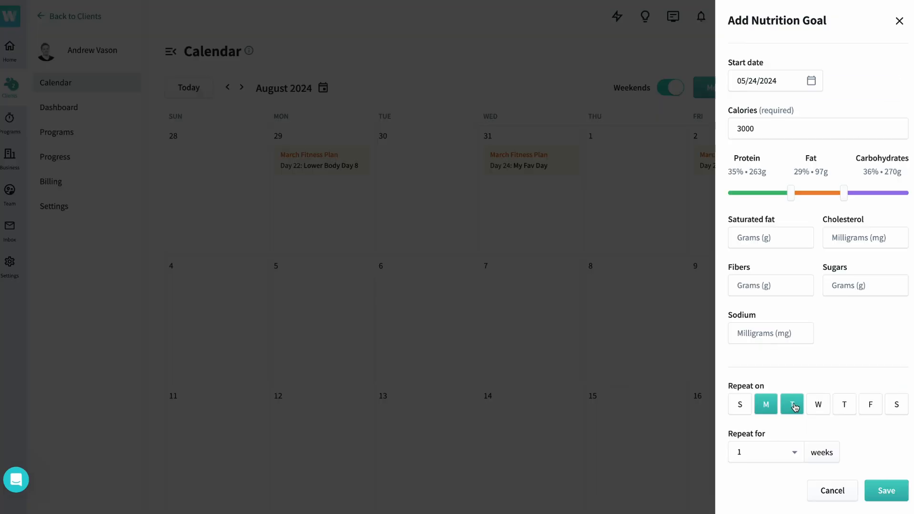
left_click(818, 403)
left_click(844, 403)
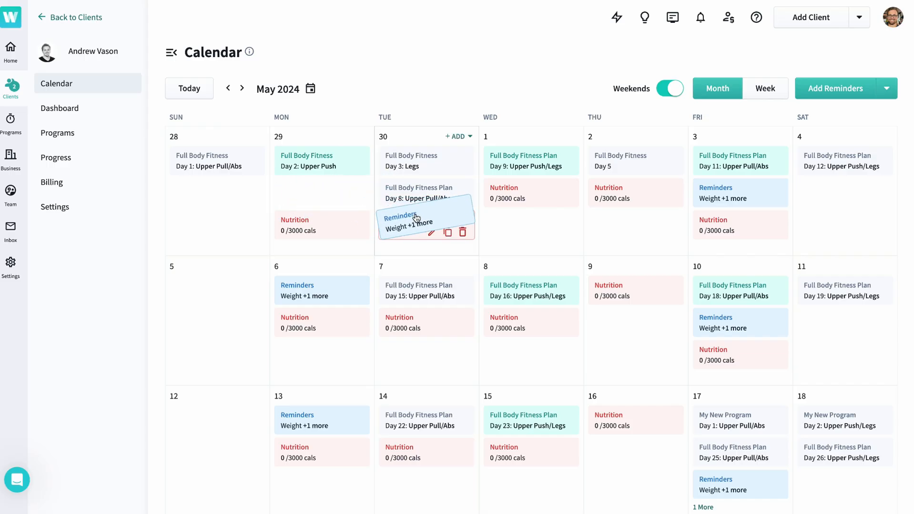
left_click_drag(416, 218, 505, 224)
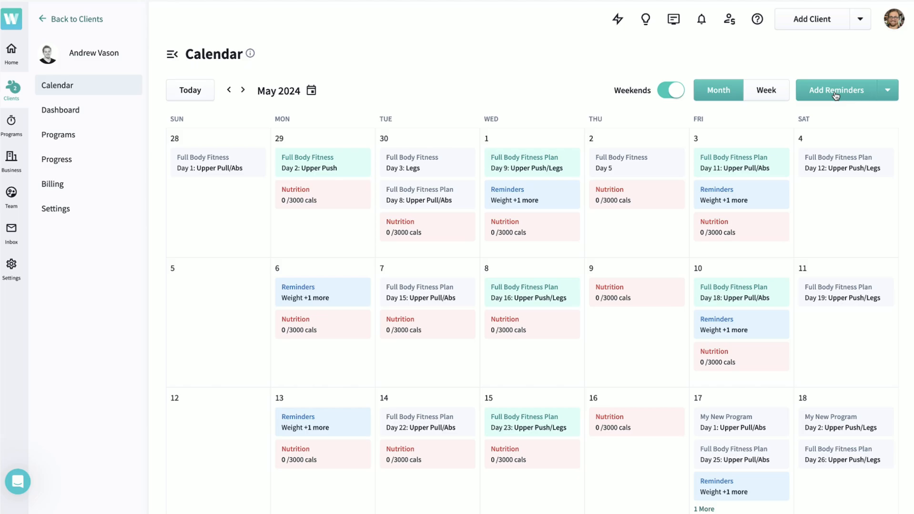
- Start new calendar reminders with Weigh-In, Progress photos and Survey enabled, choosing the survey "How are you feeling today?"
left_click(834, 96)
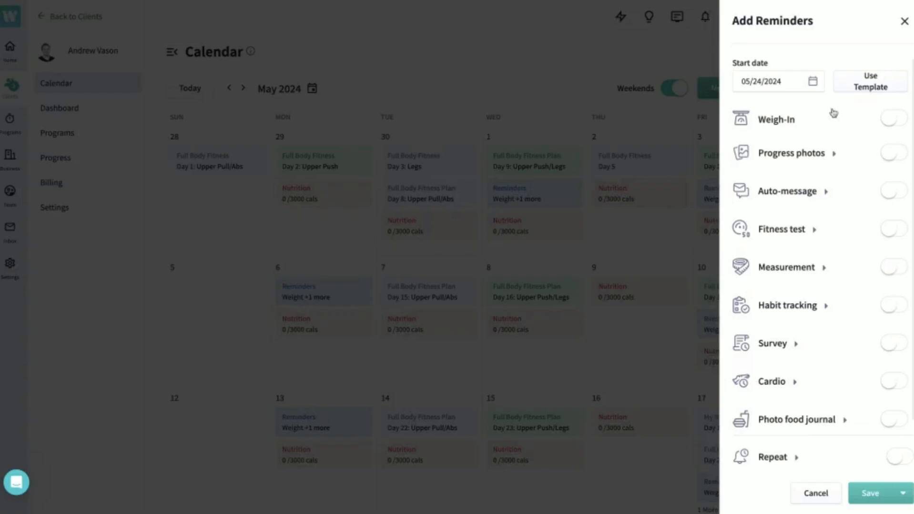
left_click(890, 119)
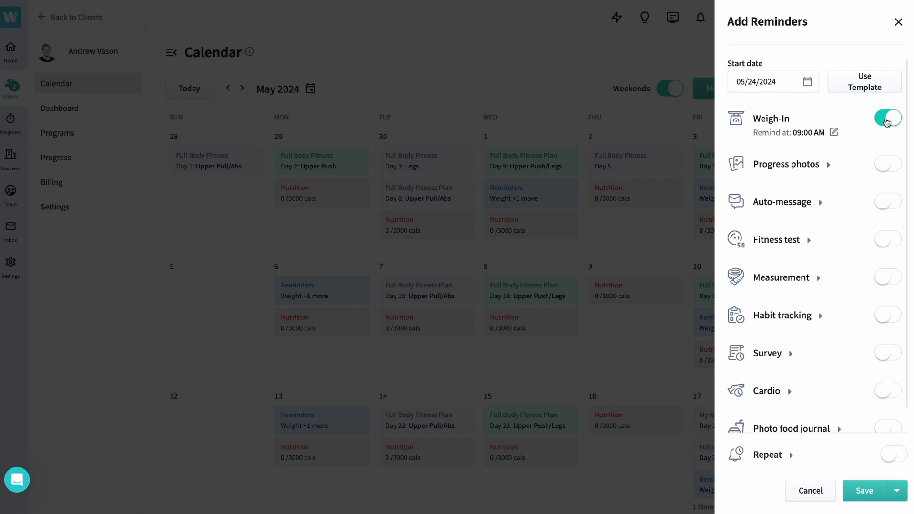
left_click(890, 168)
left_click(828, 166)
scroll(828, 166, "down", 1)
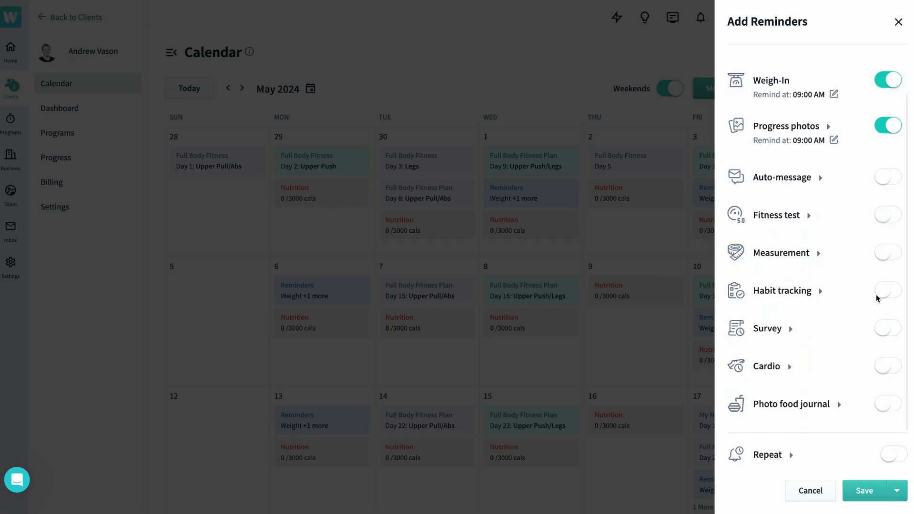
left_click(893, 330)
scroll(820, 357, "down", 1)
left_click(822, 328)
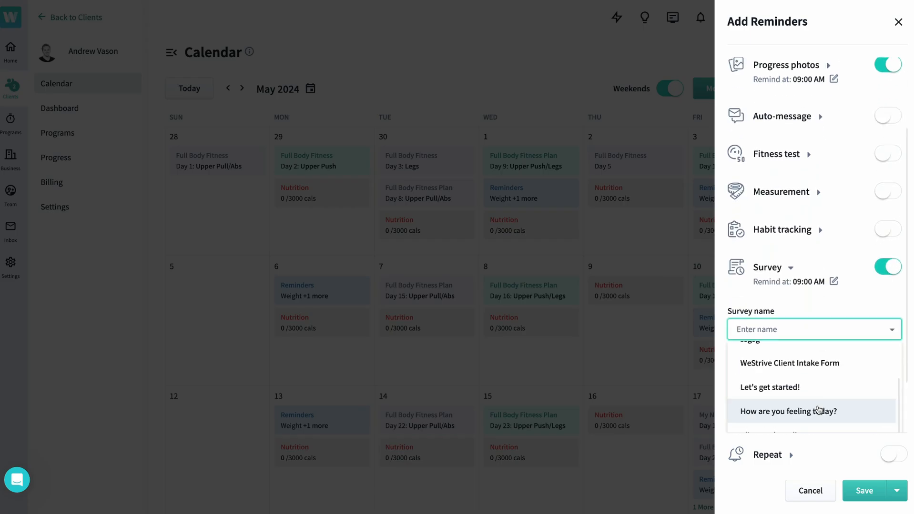
left_click(819, 410)
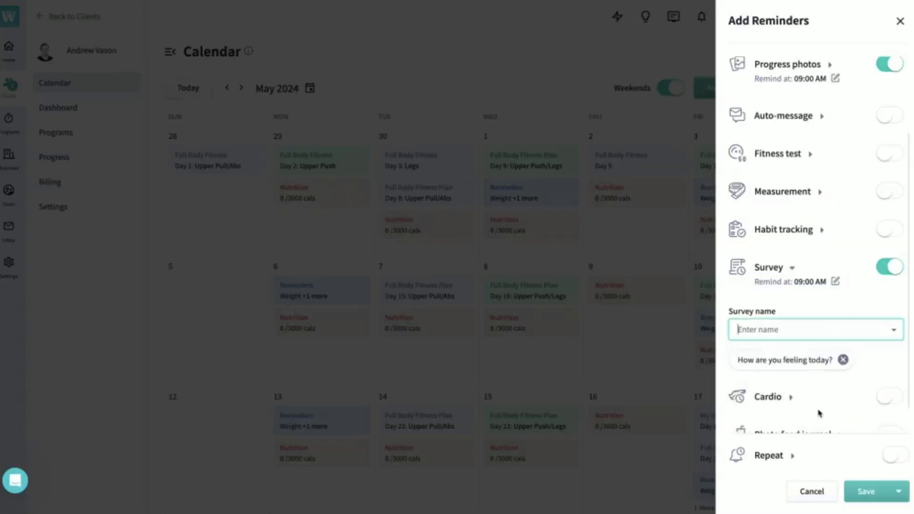
- Set the reminders to repeat weekly on Tuesday for 6 weeks and save them
left_click(892, 457)
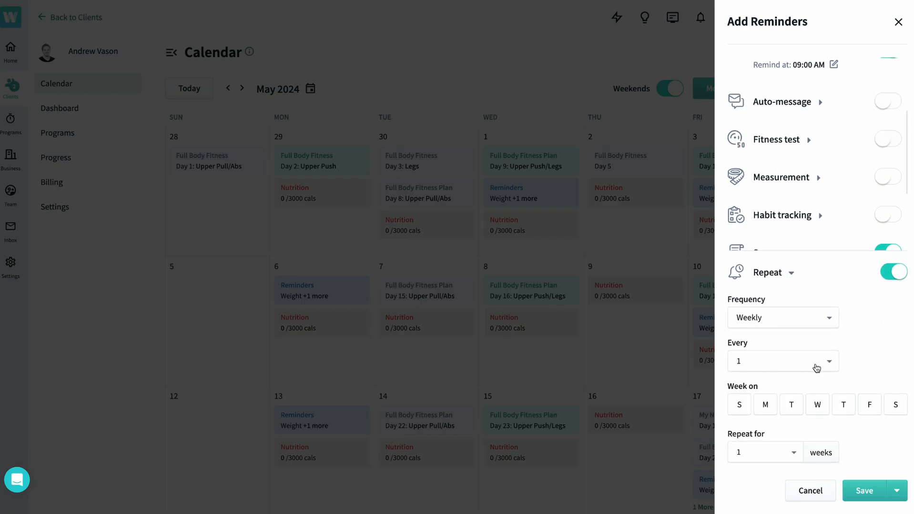
left_click(792, 404)
left_click(782, 455)
left_click(777, 425)
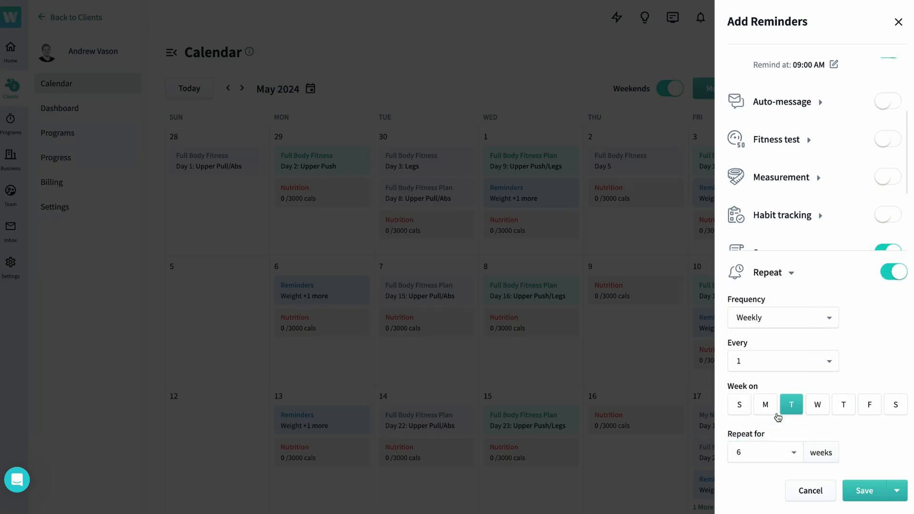
left_click(864, 495)
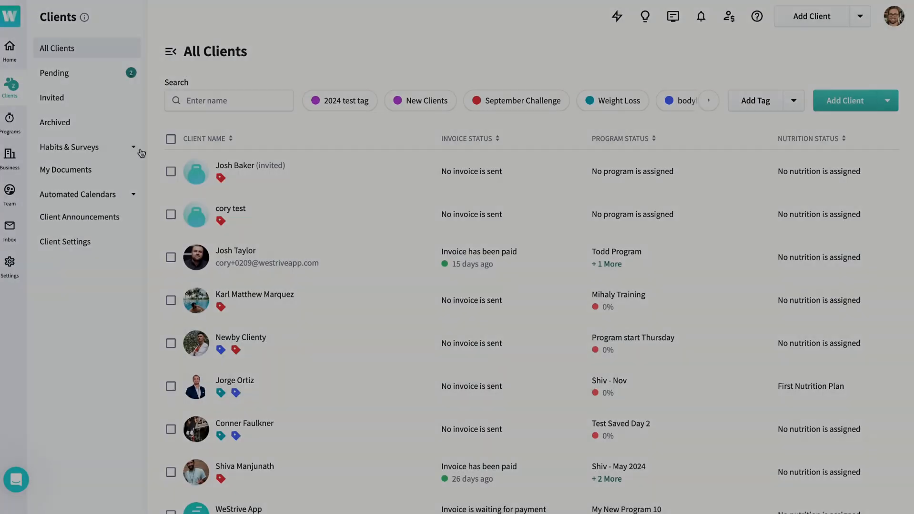
- Create a habit named "Go on a walk" with a different icon and Ask clients for photos enabled, and save it
left_click(119, 148)
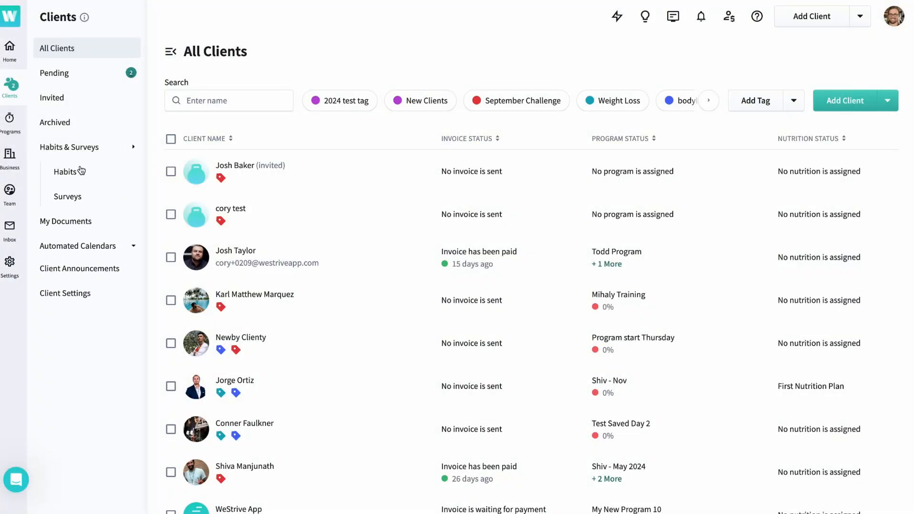
left_click(74, 174)
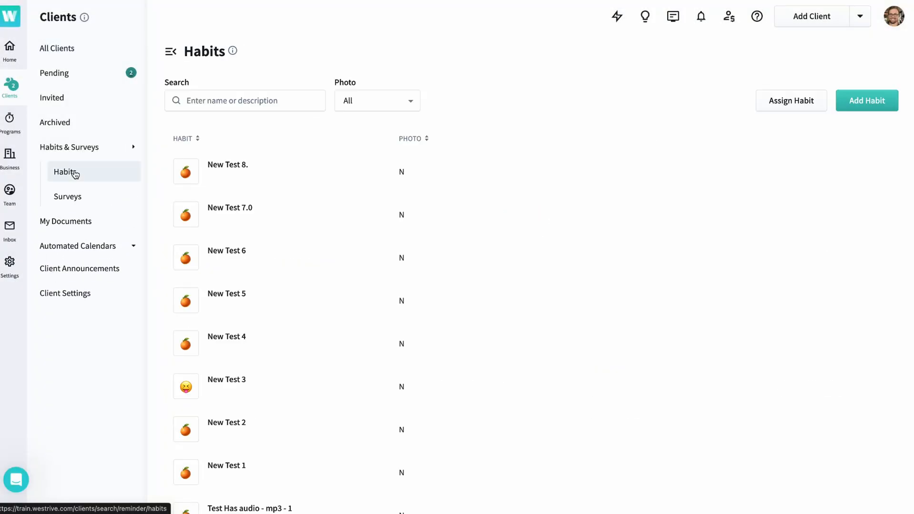
left_click(850, 108)
left_click(793, 85)
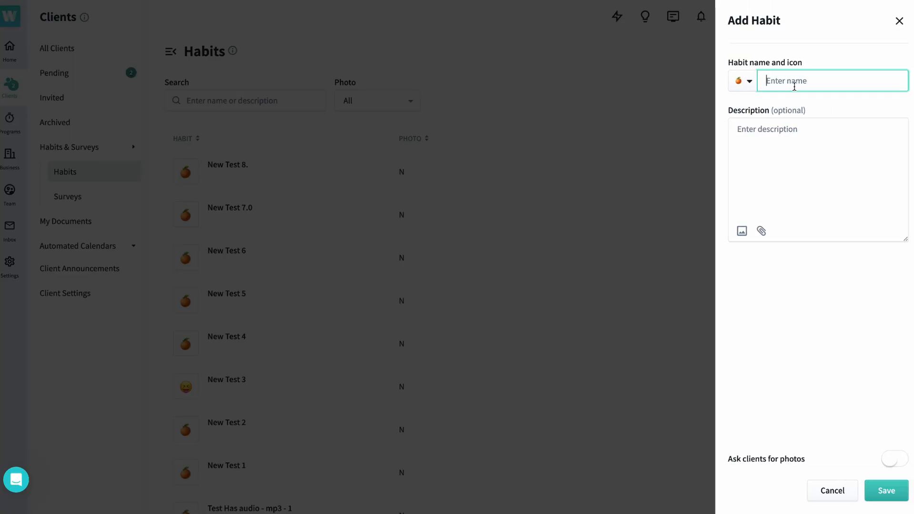
type("Go on a walk")
left_click(744, 90)
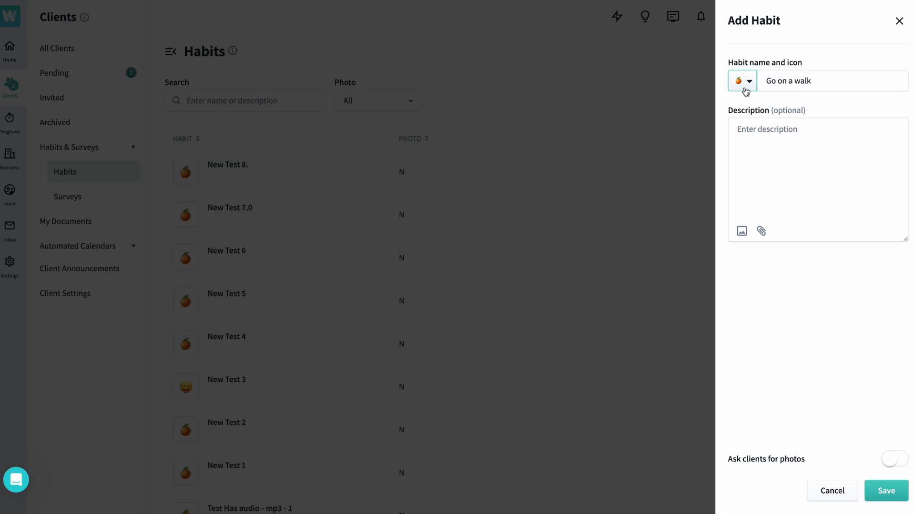
left_click(757, 126)
left_click(892, 459)
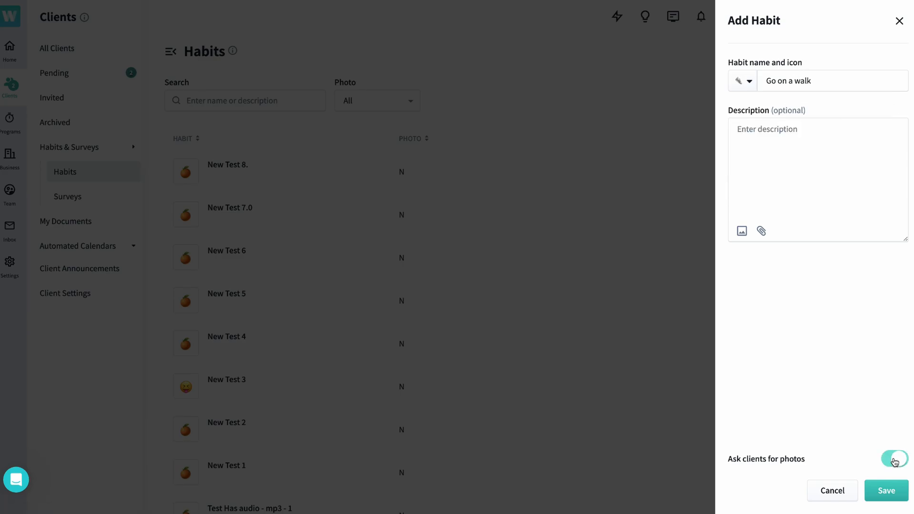
left_click(885, 496)
- Start a new survey with the question "How do you feel about working out?" and open its answer type options
left_click(89, 196)
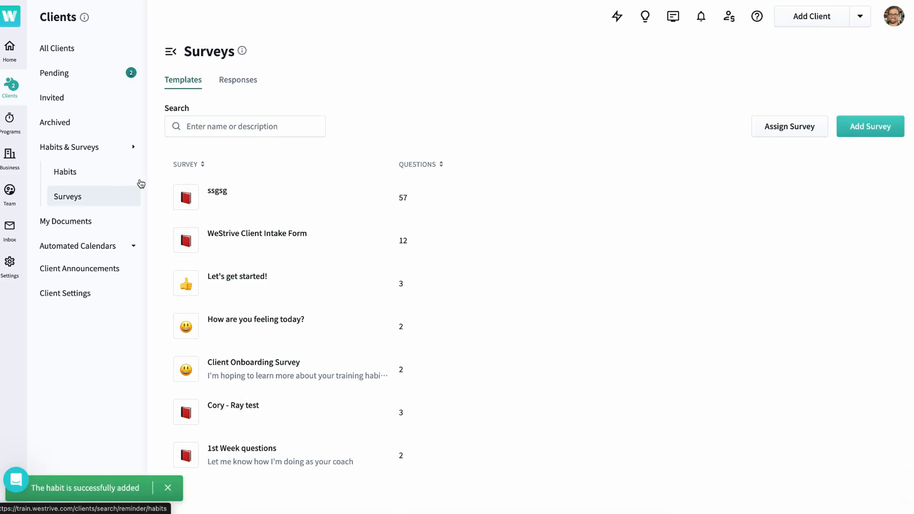
left_click(863, 128)
type("H")
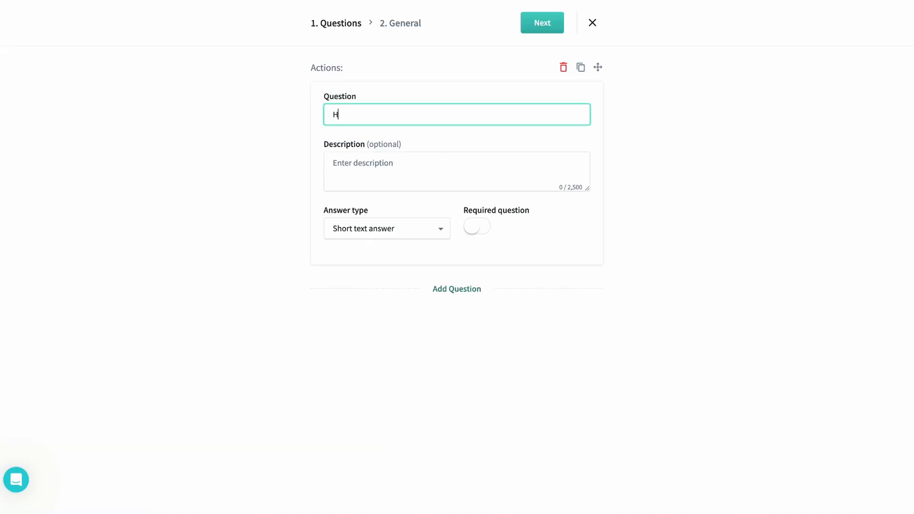
type("ow do you feel about working out?")
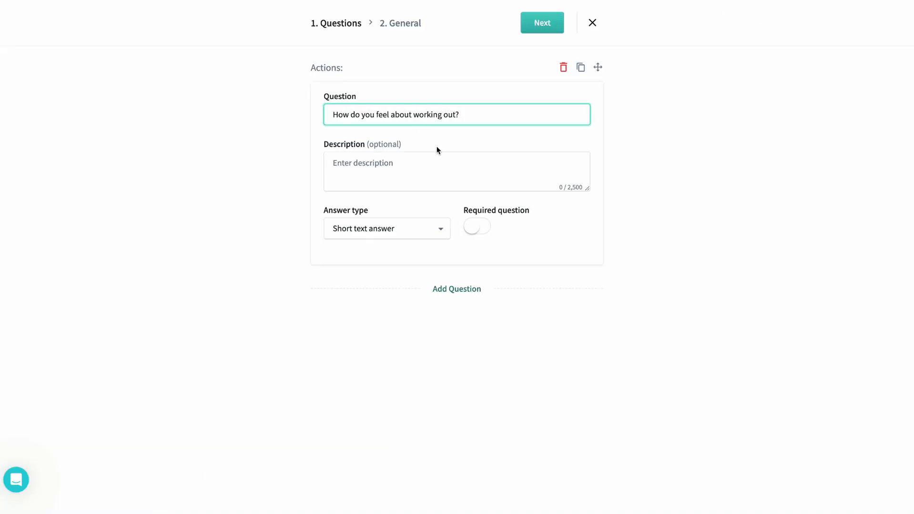
left_click(422, 238)
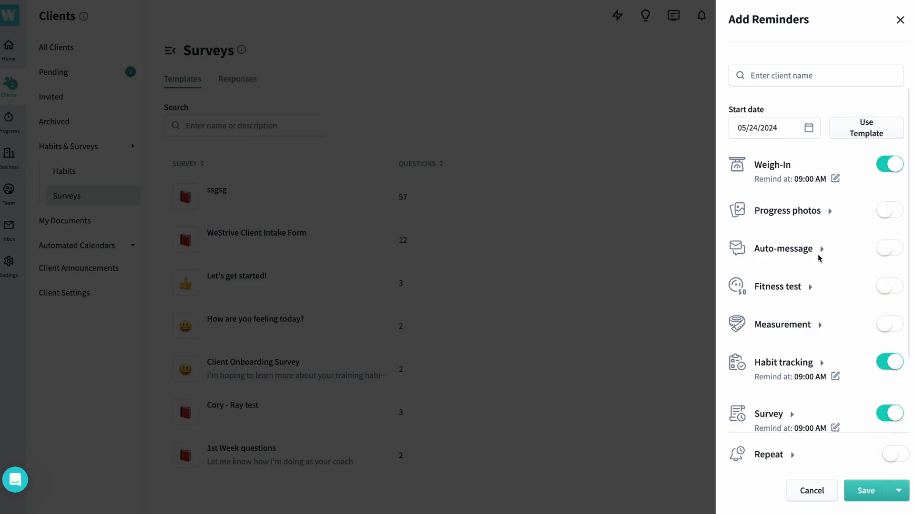
- Save the configured reminders as a template named "Monday Template"
scroll(818, 258, "up", 3)
scroll(822, 268, "down", 3)
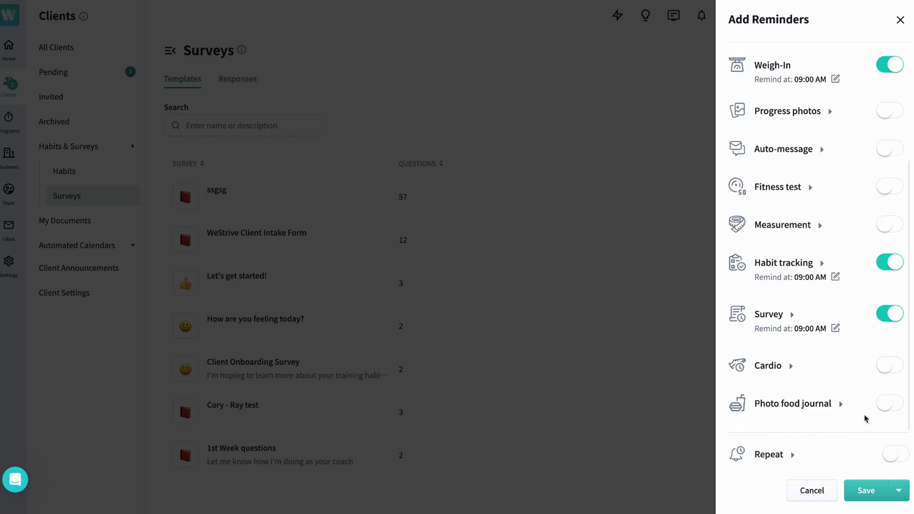
left_click(898, 493)
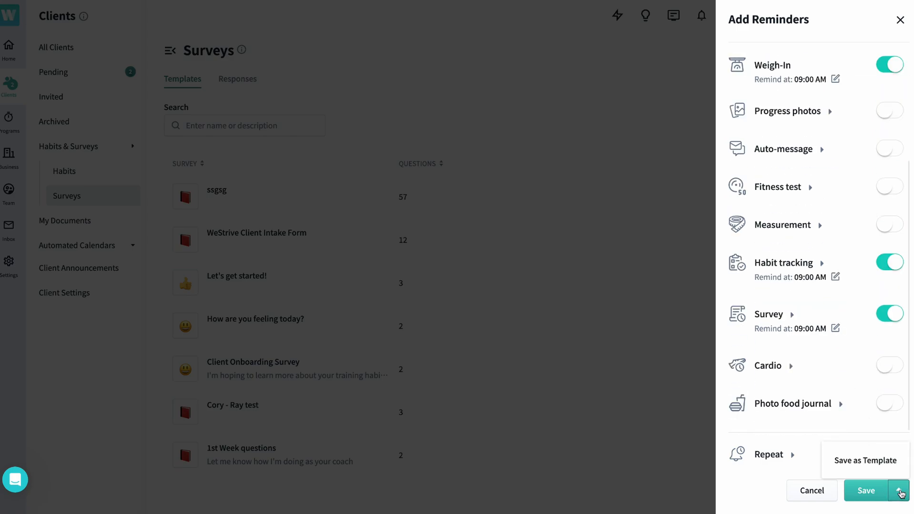
left_click(889, 462)
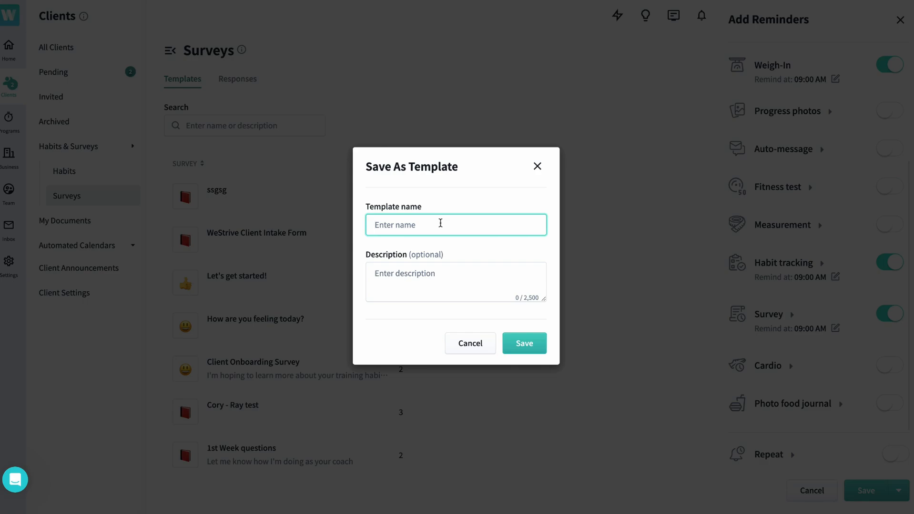
type("Monday Template")
key("Return")
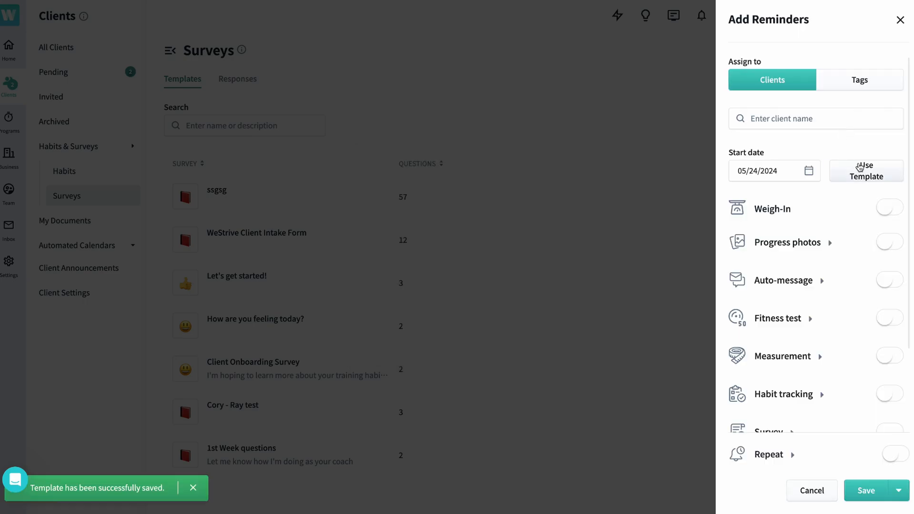
- Apply the Monday Template to the new reminders and check which reminder types it enables
left_click(860, 167)
left_click(471, 252)
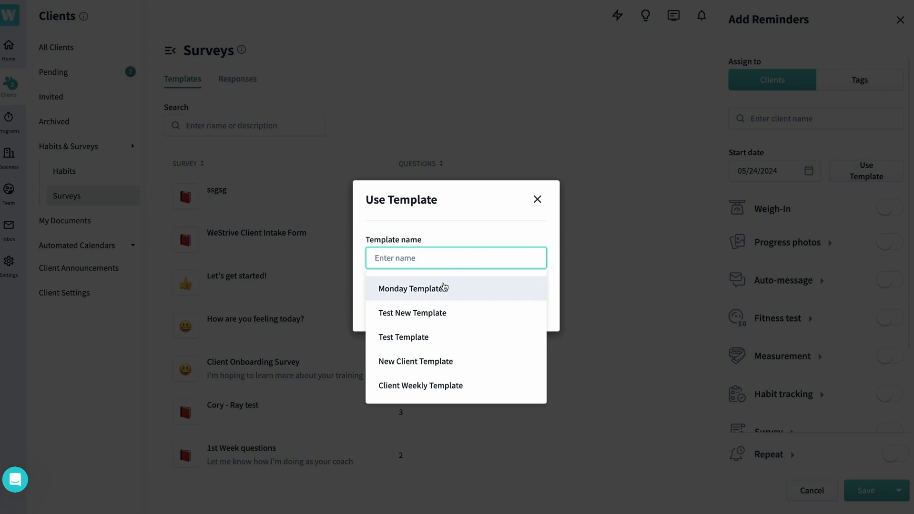
left_click(443, 288)
left_click(526, 310)
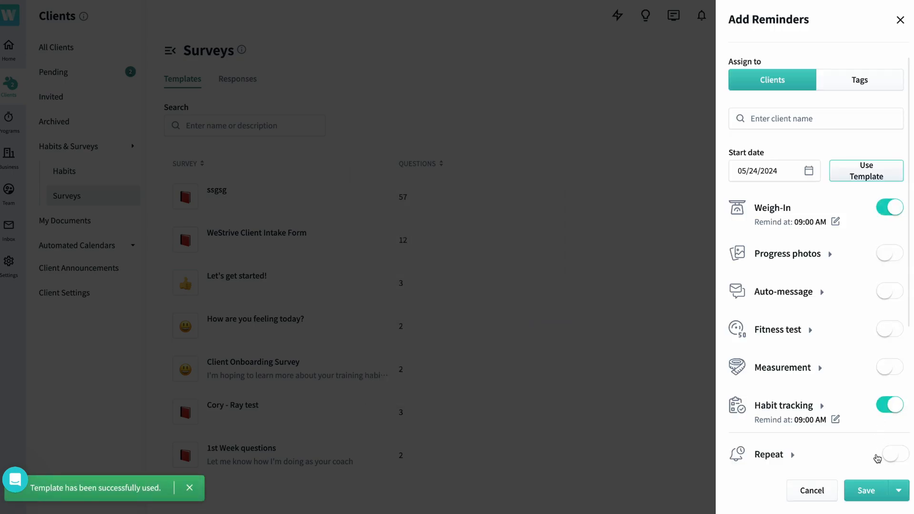
scroll(873, 347, "down", 3)
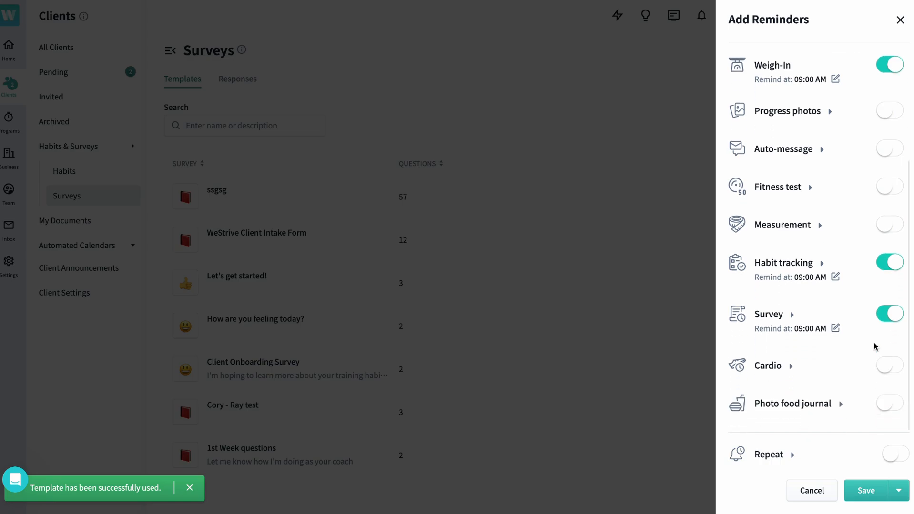
scroll(874, 347, "up", 3)
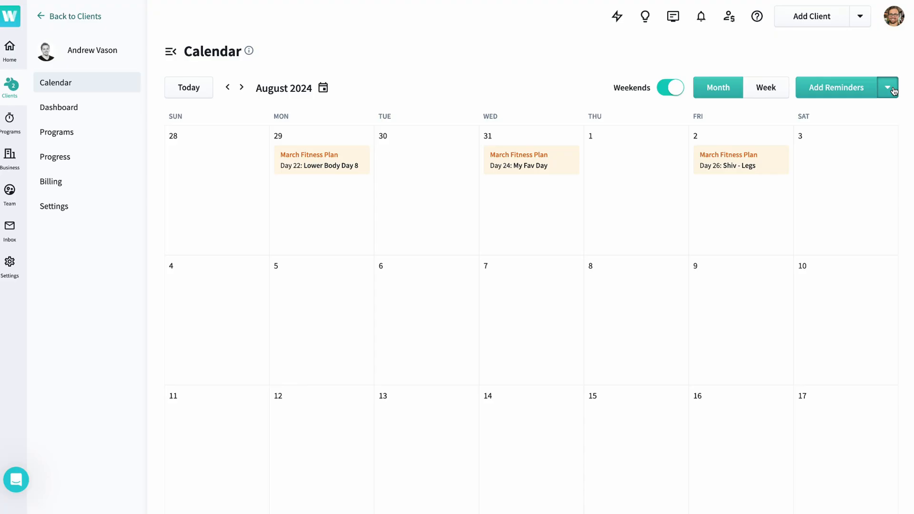
- Start a nutrition goal of 3000 calories for the client with 35% protein, 29% fat and 36% carbohydrates
left_click(888, 87)
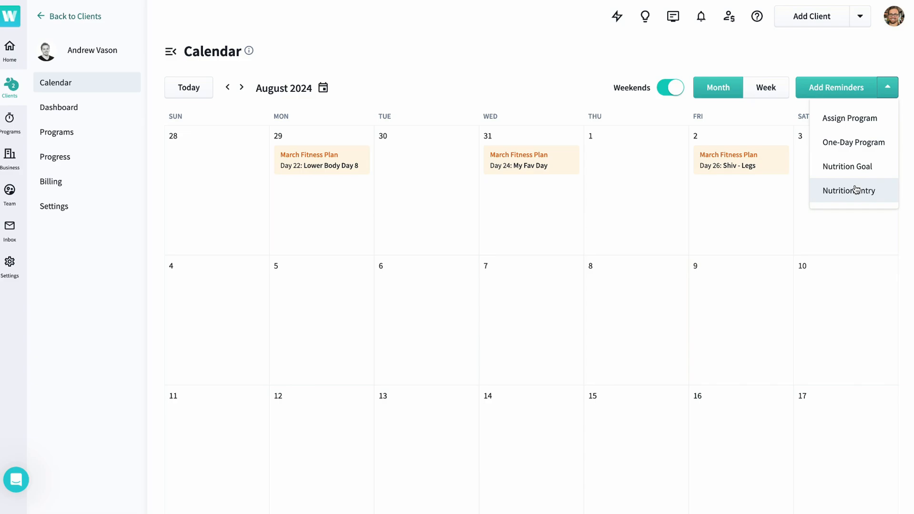
left_click(878, 164)
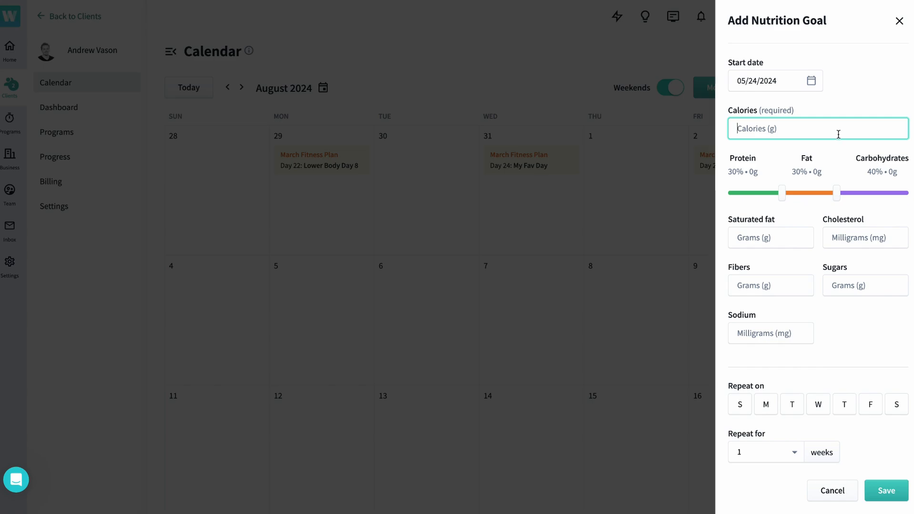
type("3000")
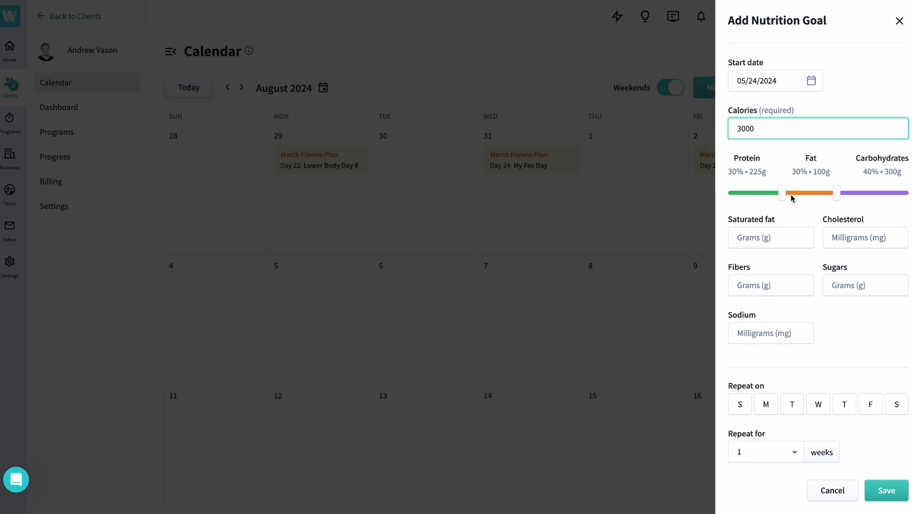
left_click_drag(782, 194, 844, 196)
- Repeat the nutrition goal Monday through Friday for 6 weeks and save it to the client's calendar
left_click(759, 407)
left_click(785, 408)
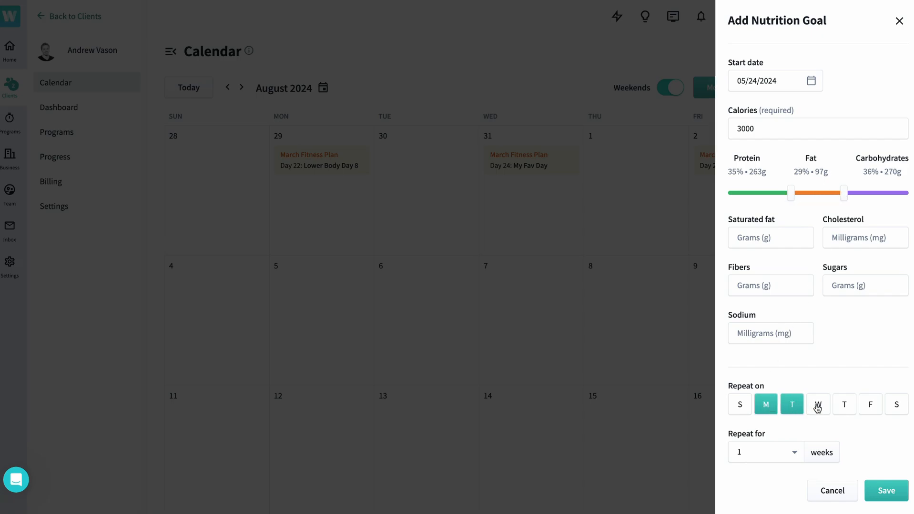
left_click(816, 408)
left_click(852, 410)
left_click(870, 407)
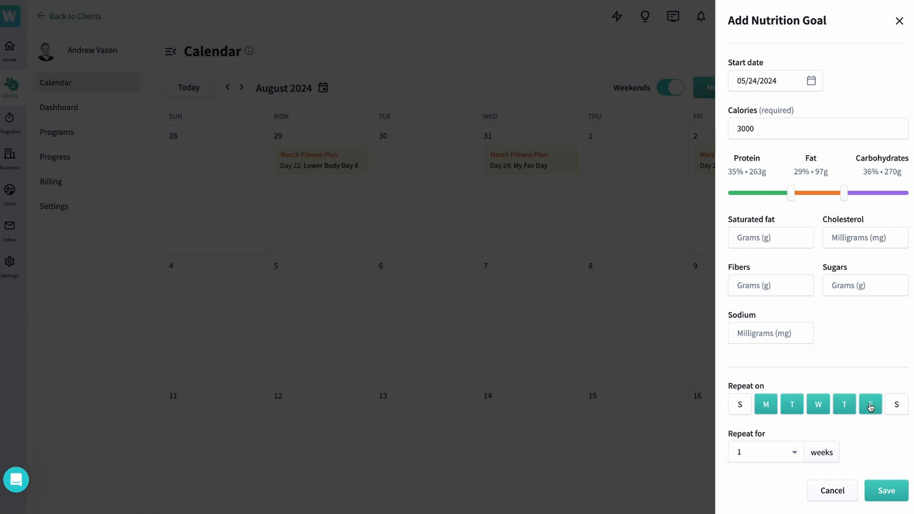
left_click(773, 457)
left_click(775, 418)
left_click(885, 490)
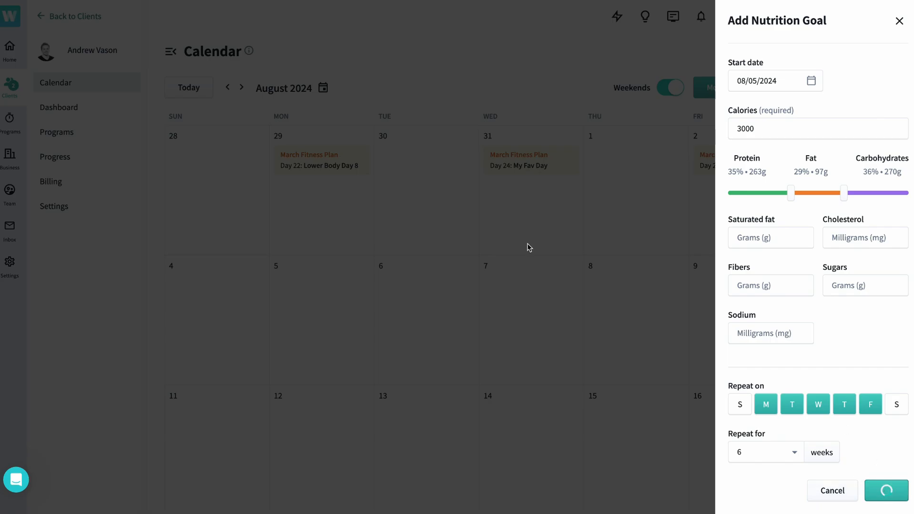
scroll(527, 244, "down", 3)
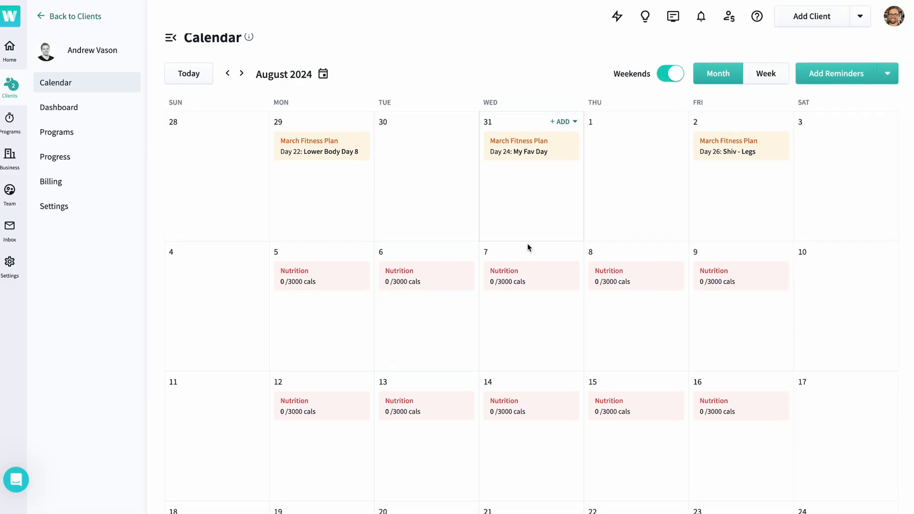
scroll(527, 243, "up", 2)
scroll(527, 244, "up", 1)
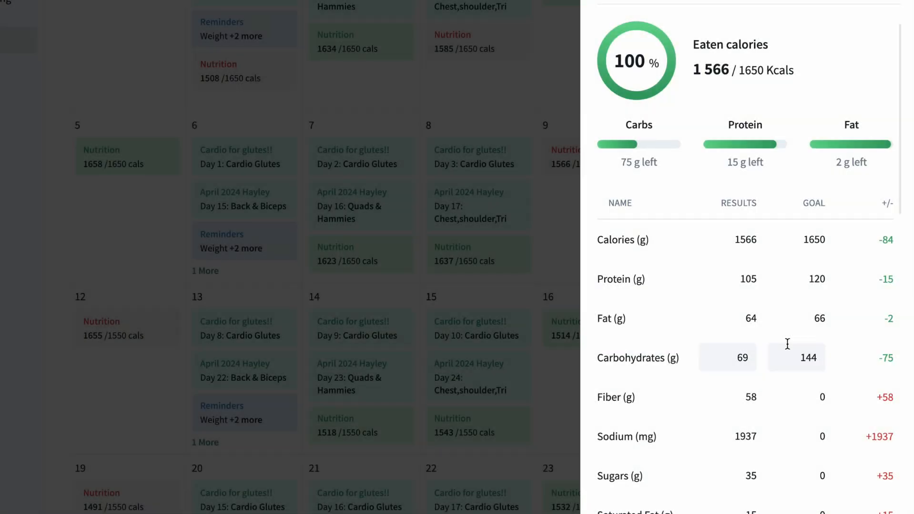
- Review the client's daily nutrition entry, from the nutrient results and goals to the foods logged for each meal
scroll(787, 344, "down", 1)
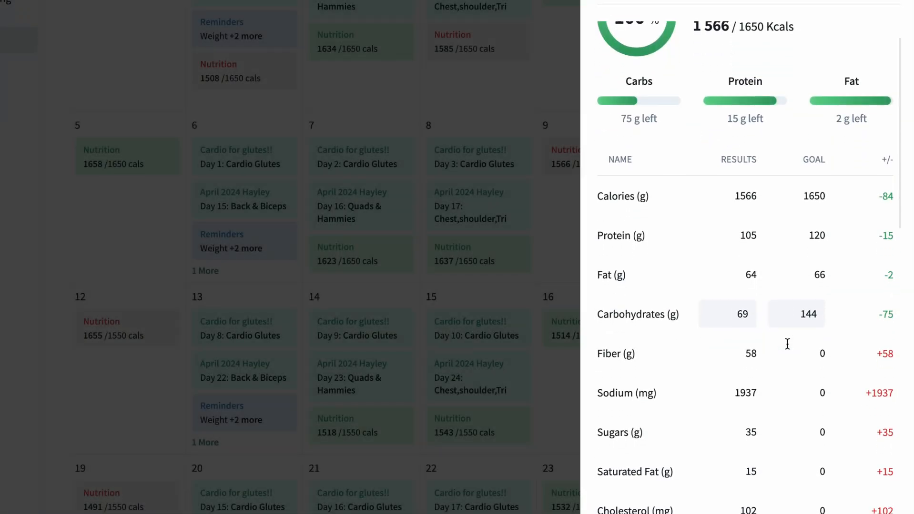
scroll(787, 344, "down", 8)
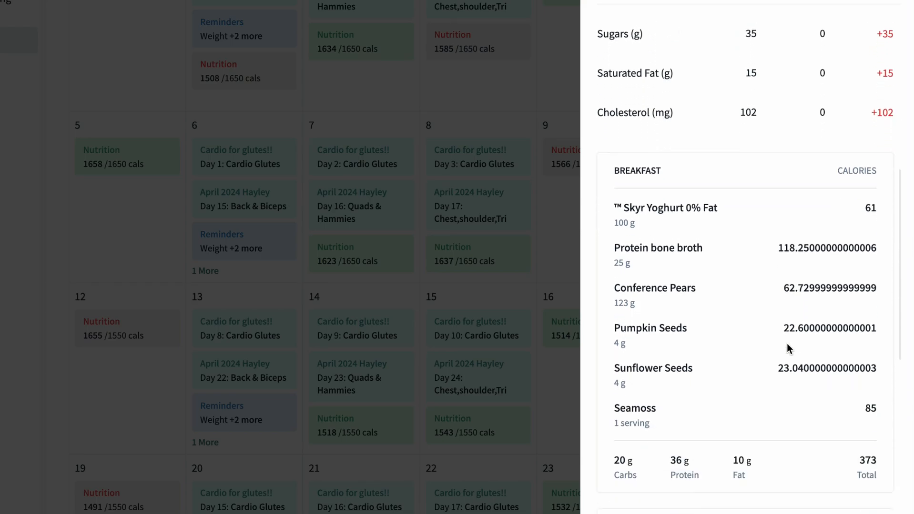
scroll(787, 345, "down", 12)
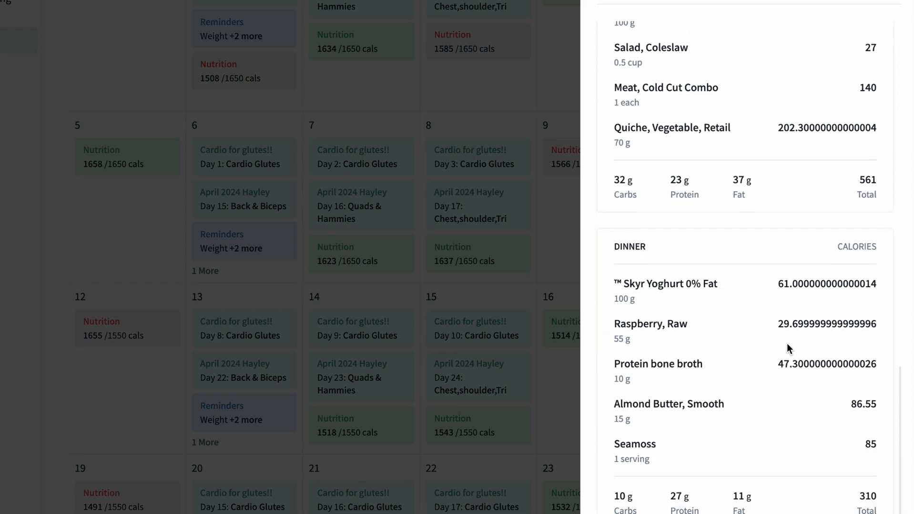
scroll(787, 348, "down", 3)
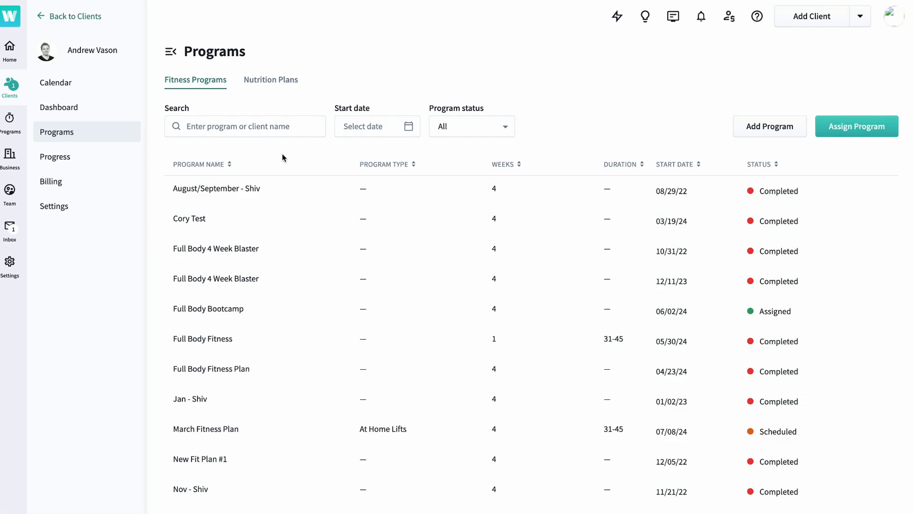
- In the client's August/September fitness program, move the week 1 Day 5 workout to Day 6 and duplicate Day 4 onto Day 5
left_click(243, 191)
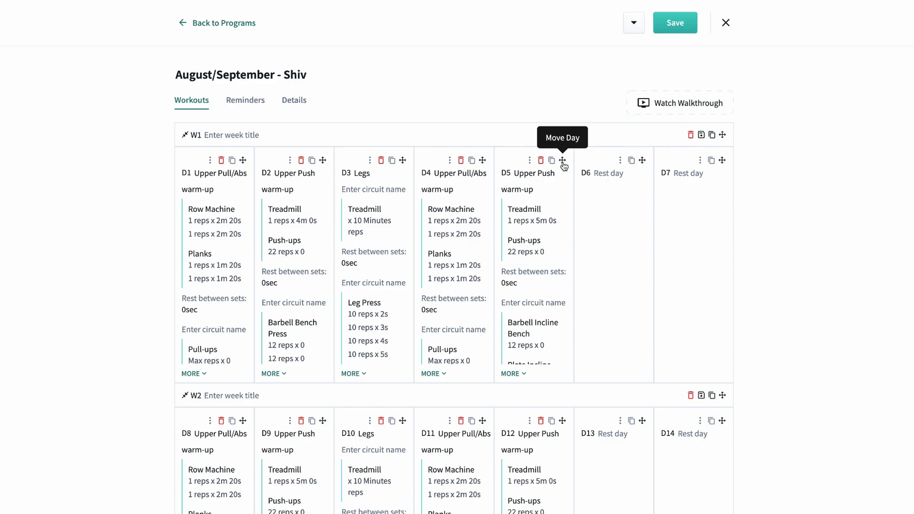
left_click_drag(562, 160, 633, 167)
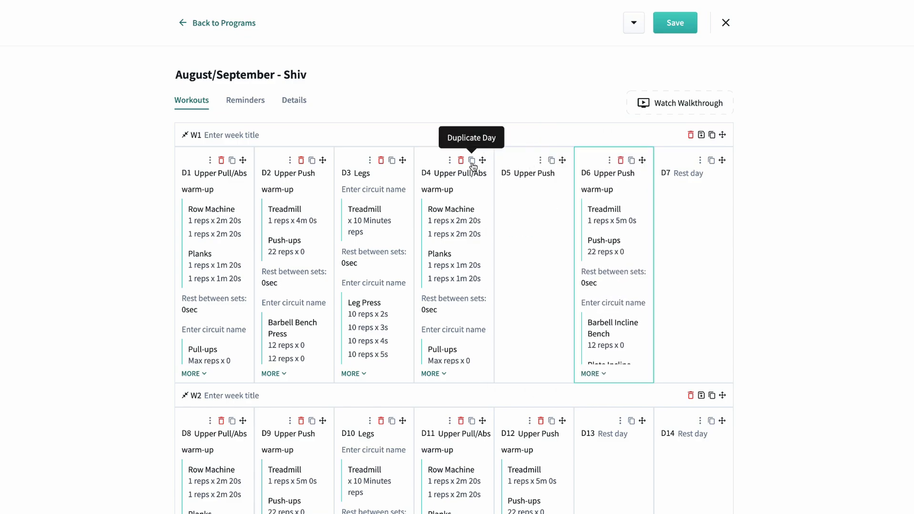
left_click_drag(471, 160, 548, 167)
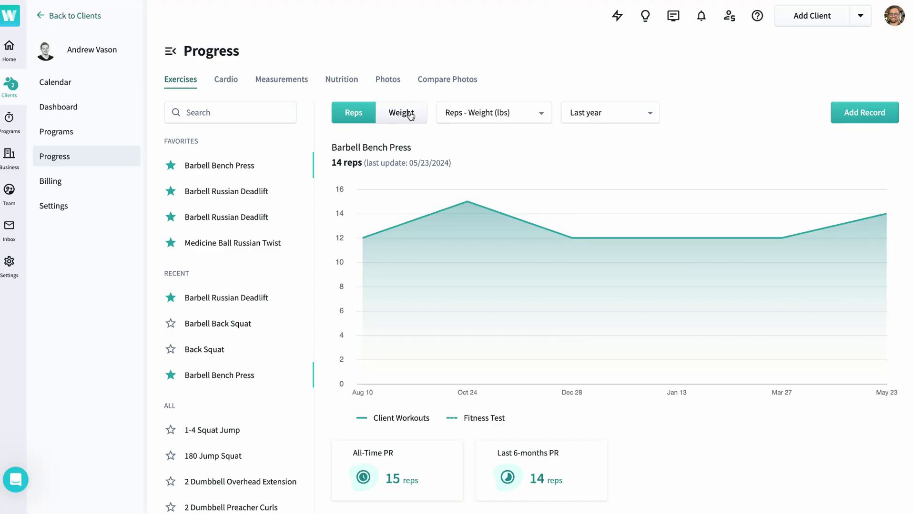
- Switch the Barbell Bench Press progress chart to reps and add a record of 13 reps at 125 lbs dated 05/20/2024
left_click(409, 115)
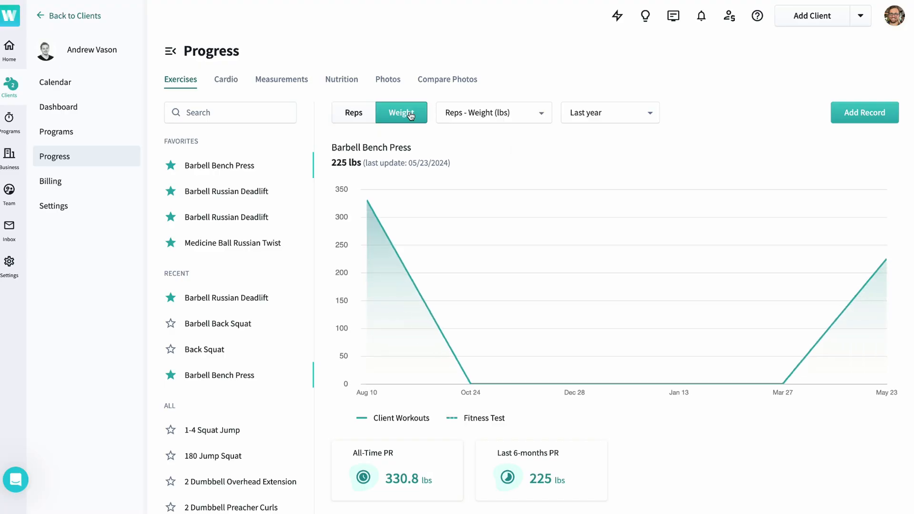
left_click(353, 113)
left_click(869, 126)
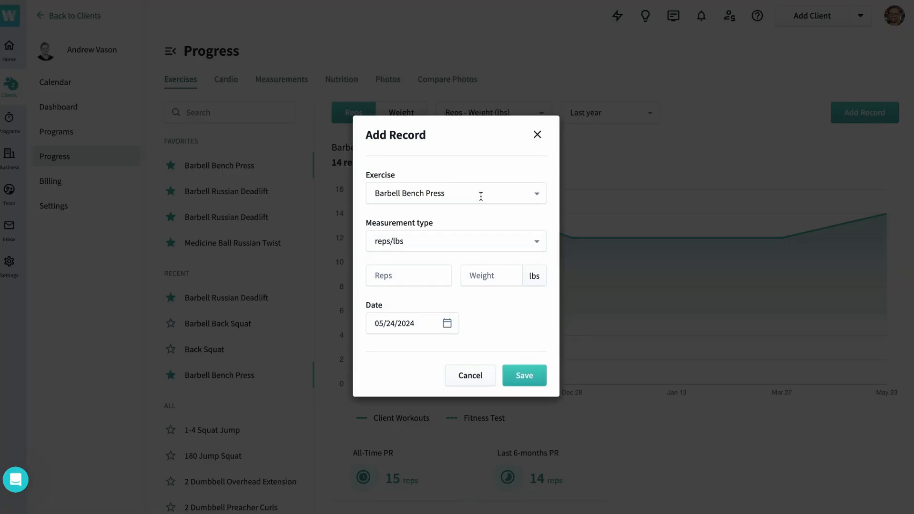
left_click(408, 279)
type("13")
left_click(426, 332)
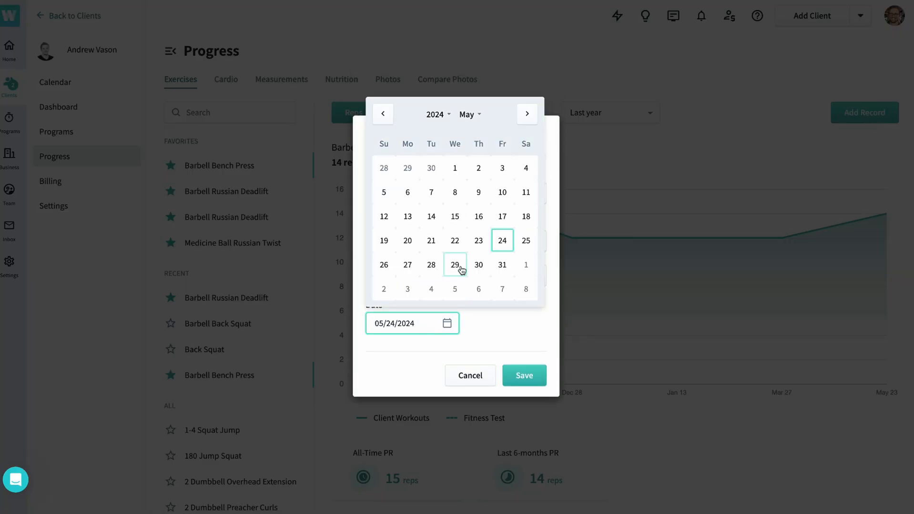
left_click(409, 240)
left_click(492, 275)
type("135")
left_click(524, 376)
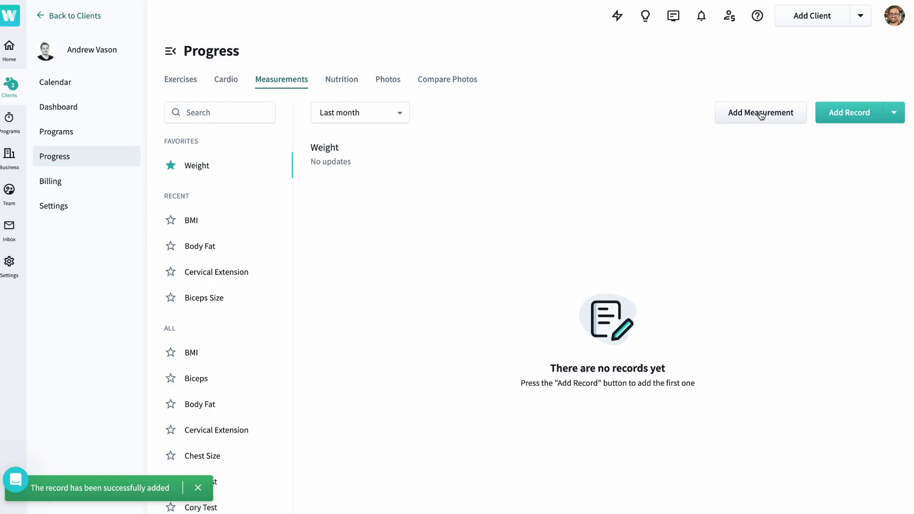
- Start a new measurement in the client's progress and look through the available unit types
left_click(761, 115)
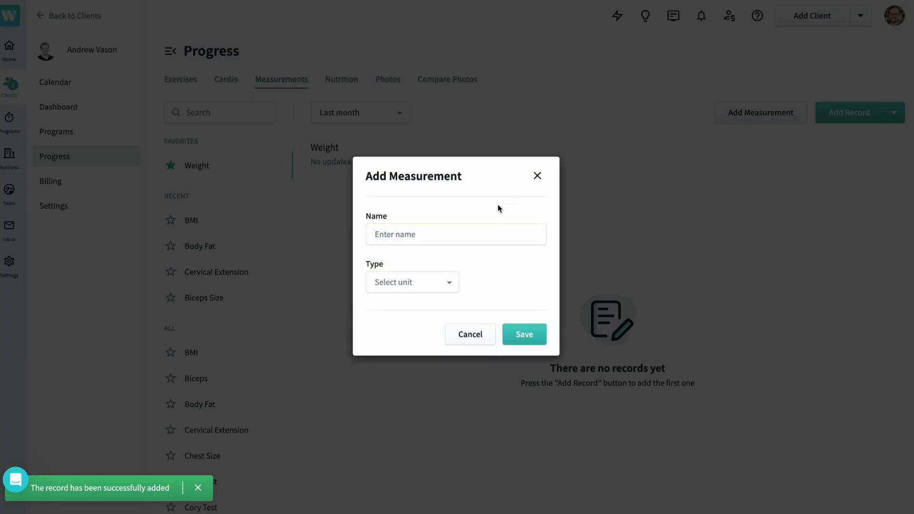
left_click(407, 287)
scroll(414, 364, "down", 3)
scroll(415, 362, "up", 3)
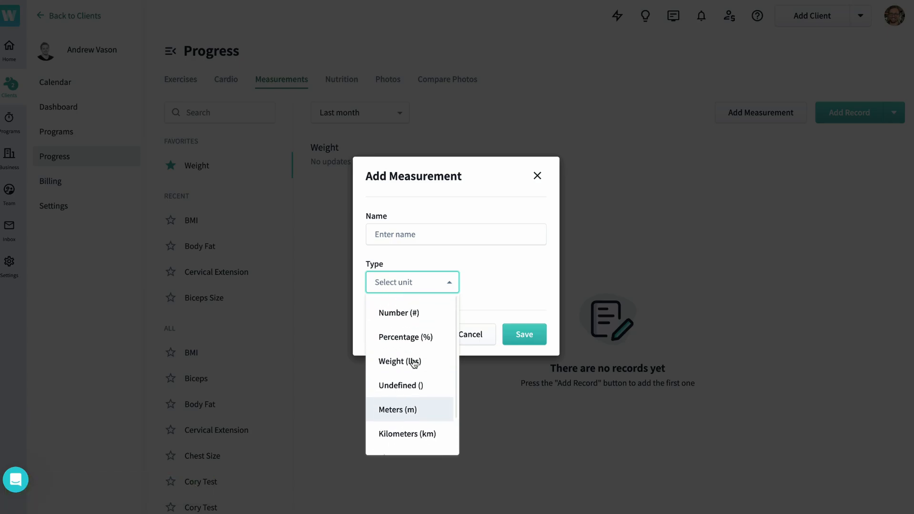
left_click(641, 180)
- Save a photo comparison of the Side photos dated 09/20/2023 and 08/07/2023 and view it enlarged
left_click(795, 71)
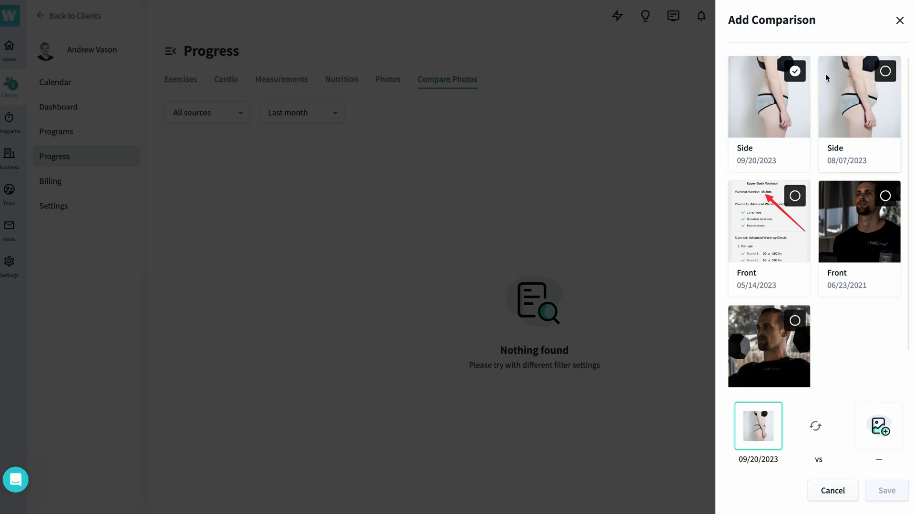
left_click(863, 442)
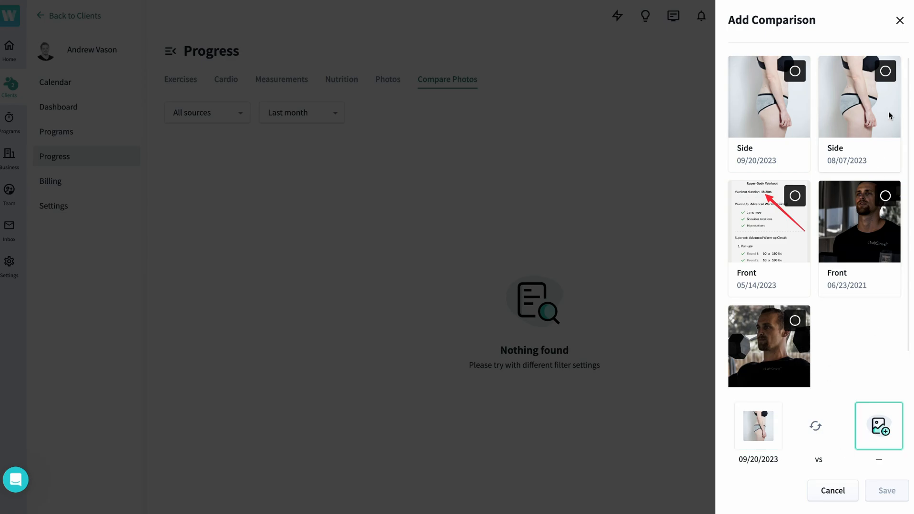
left_click(885, 71)
left_click(886, 491)
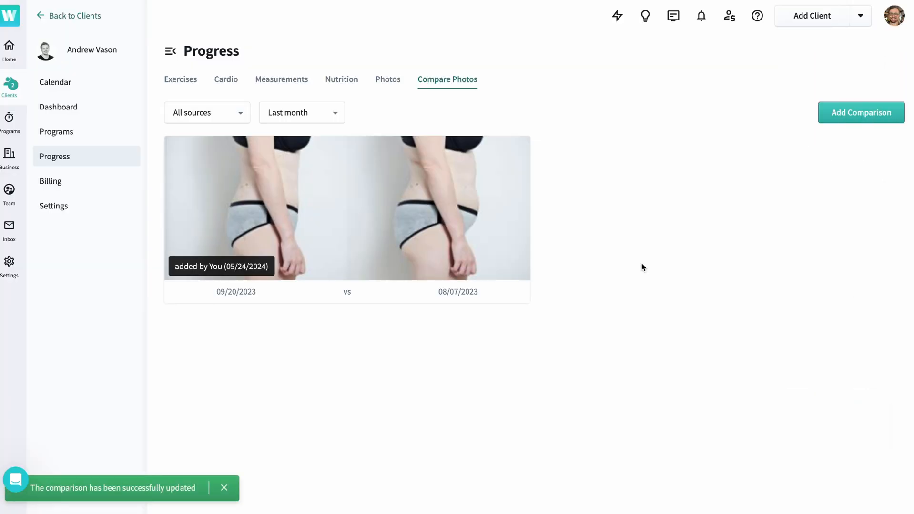
mouse_move(416, 262)
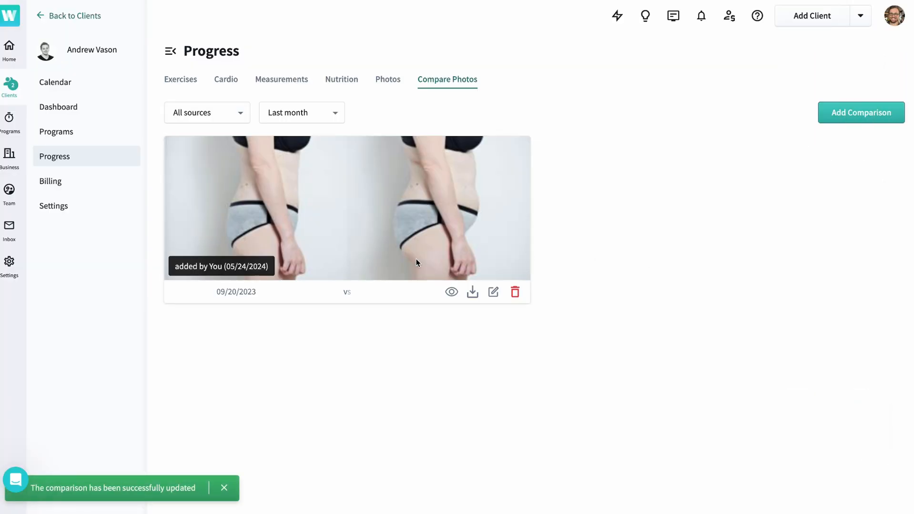
left_click(450, 293)
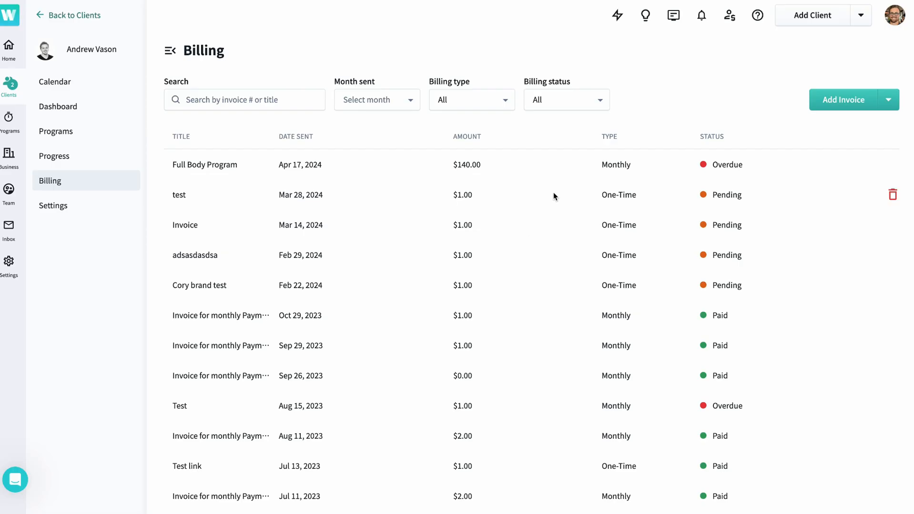
- Look through the client's billing history and open the form for assigning a new invoice
scroll(553, 196, "down", 2)
scroll(553, 192, "up", 2)
left_click(841, 99)
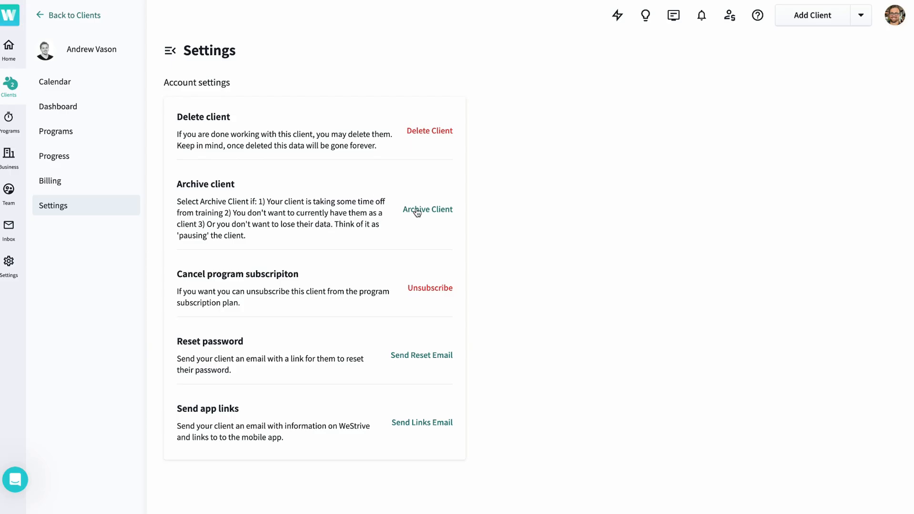
- Open the Archive Client confirmation in the client's account settings and dismiss it without archiving
left_click(417, 210)
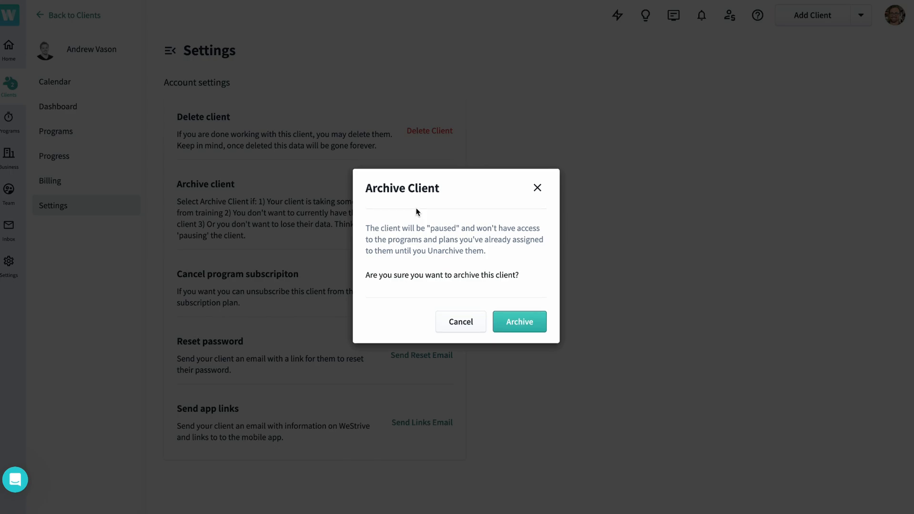
left_click(538, 187)
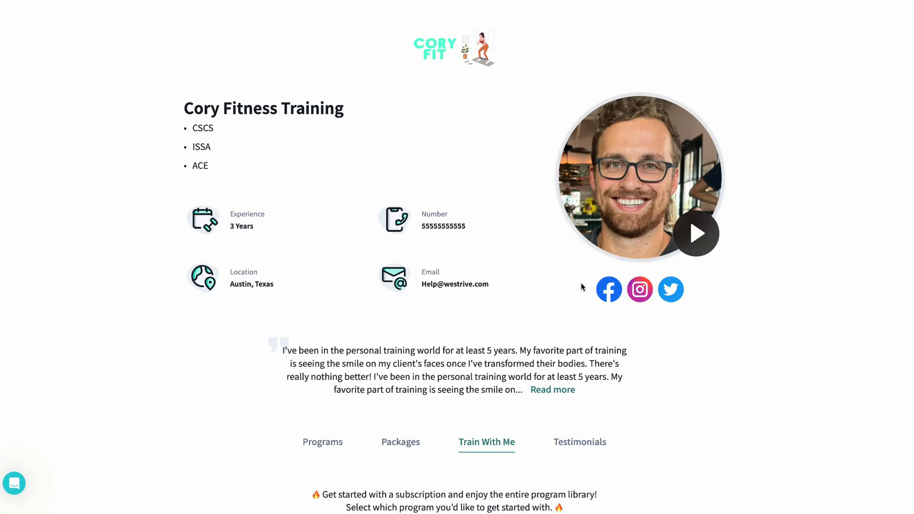
- Look over the trainer's landing page with its subscription plans and apply to train
scroll(580, 284, "down", 6)
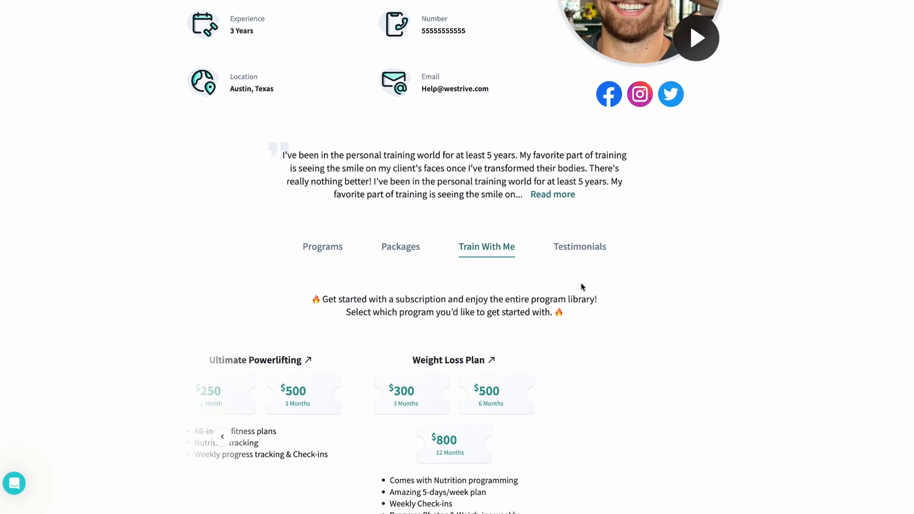
scroll(581, 286, "down", 2)
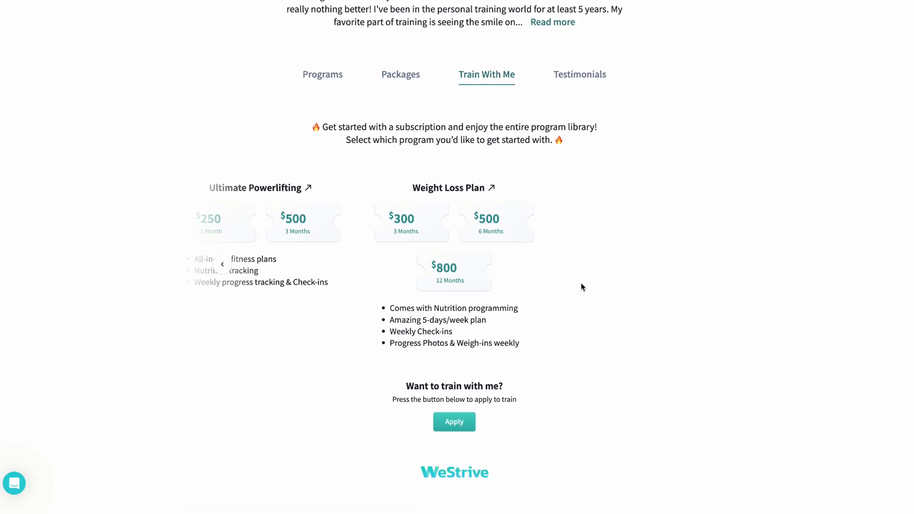
left_click(455, 425)
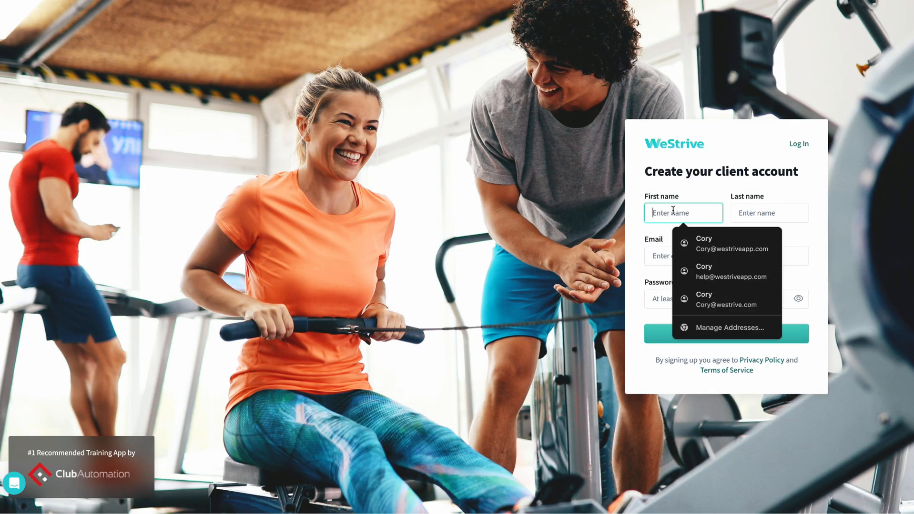
- Enter the first and last name for the new client account and start the trainer's onboarding form
key("Tab")
key("Tab")
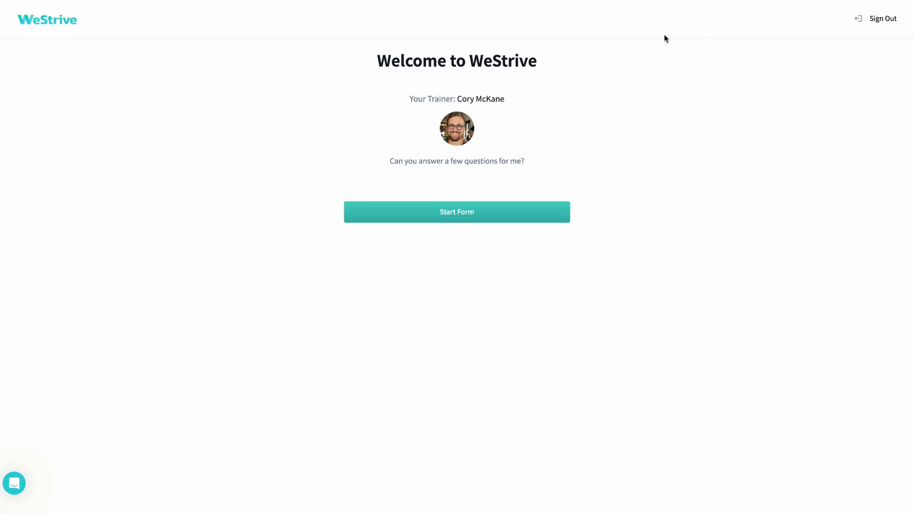
left_click(478, 218)
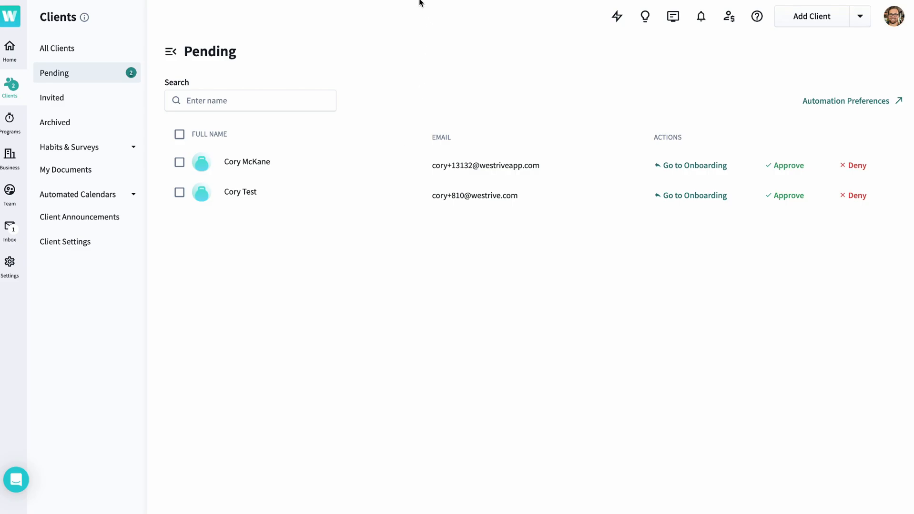
- Review the first pending client's onboarding survey answers and examine the landing page text in the automated approval message
left_click(696, 167)
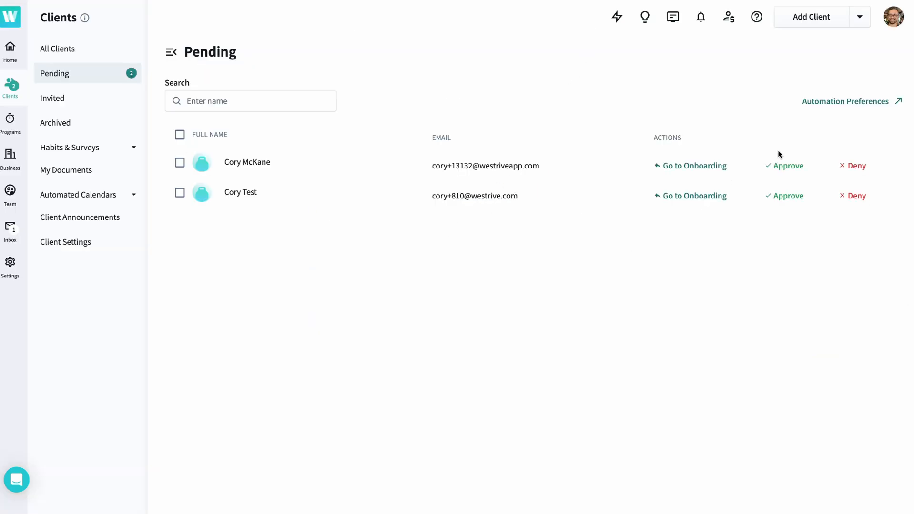
left_click(775, 165)
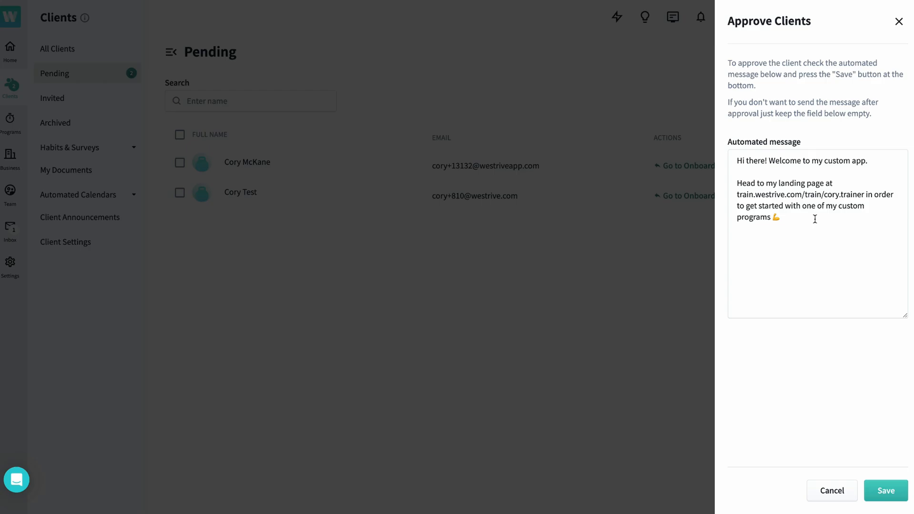
left_click_drag(815, 220, 746, 194)
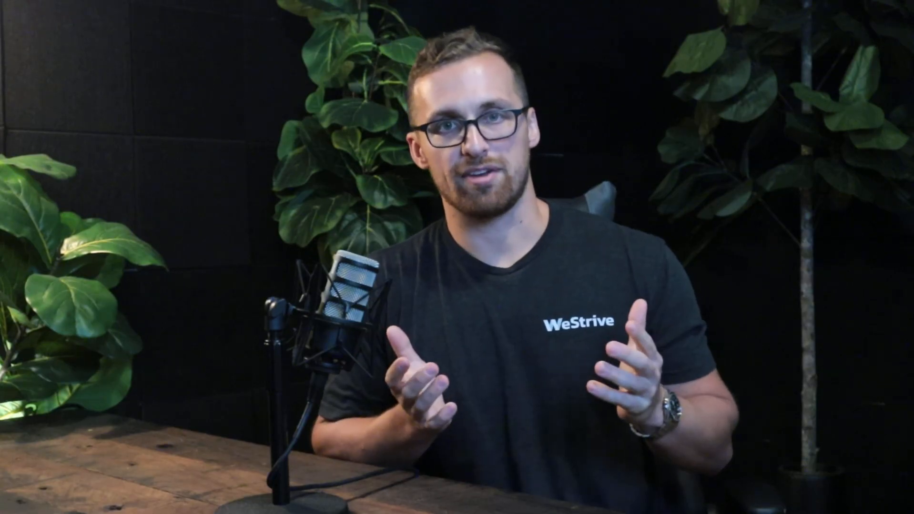